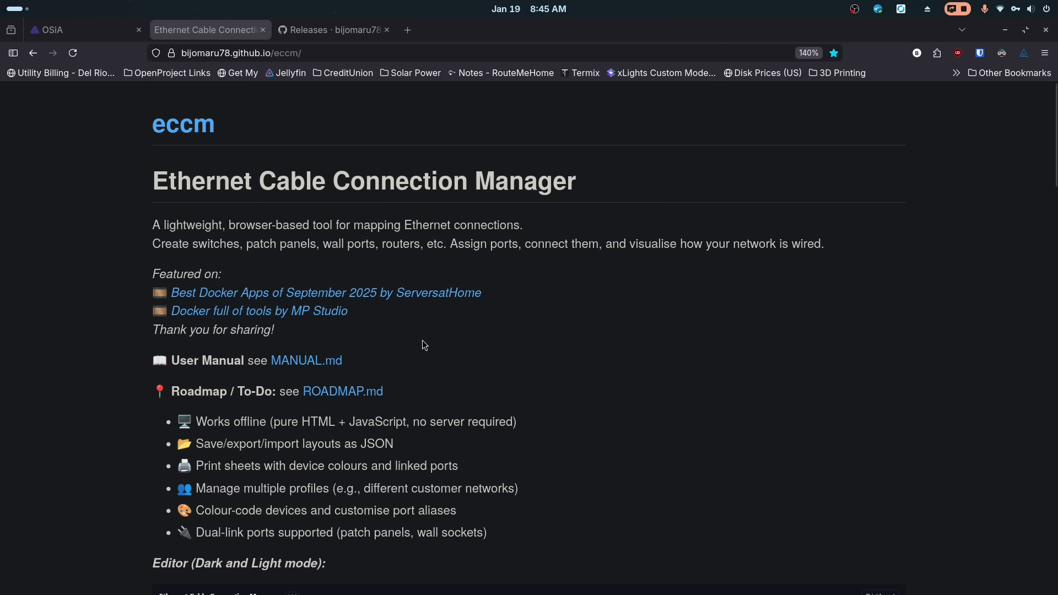
- Scroll through the Ethernet Cable Connection Manager project page to review its features and example screenshots
scroll(430, 349, down, 6)
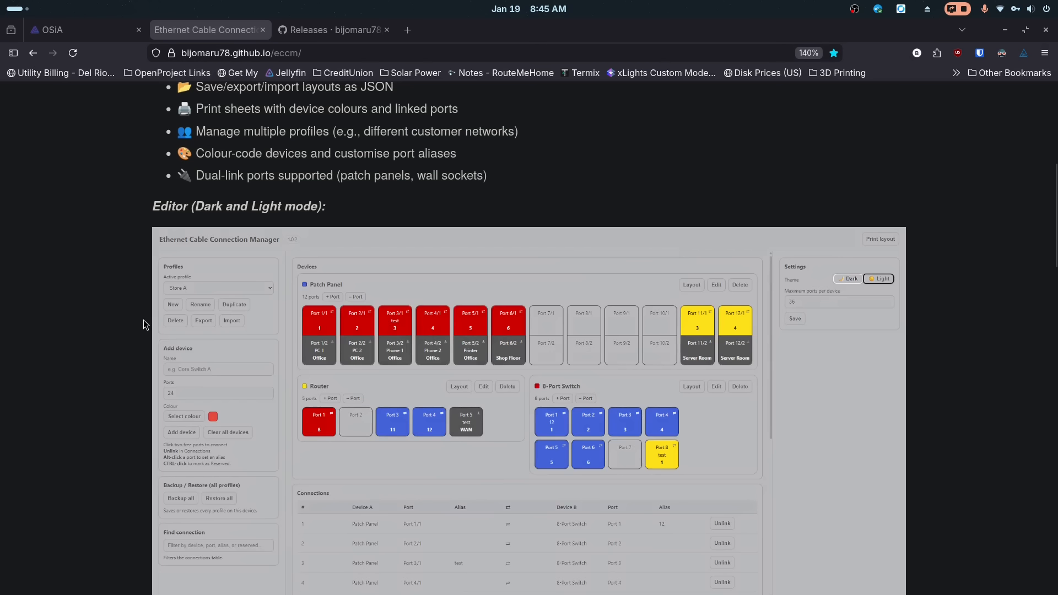
scroll(143, 324, down, 3)
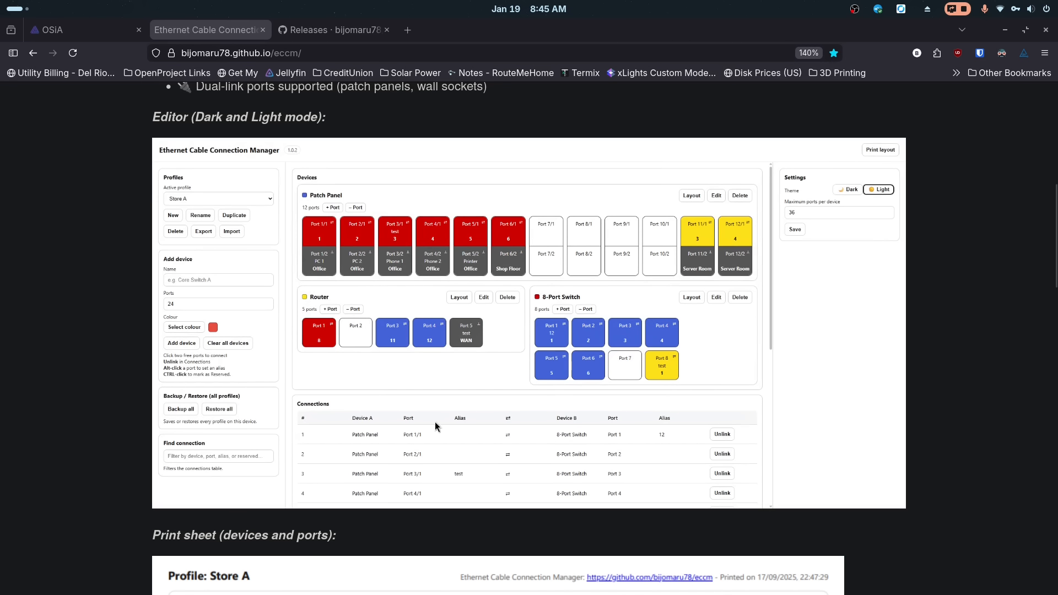
scroll(105, 319, down, 5)
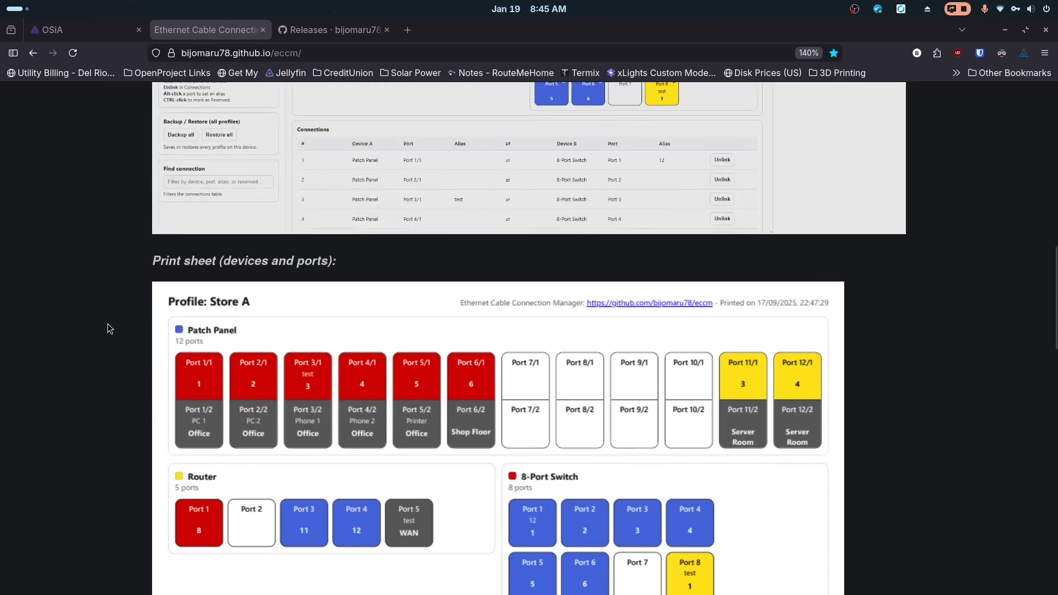
scroll(113, 325, down, 3)
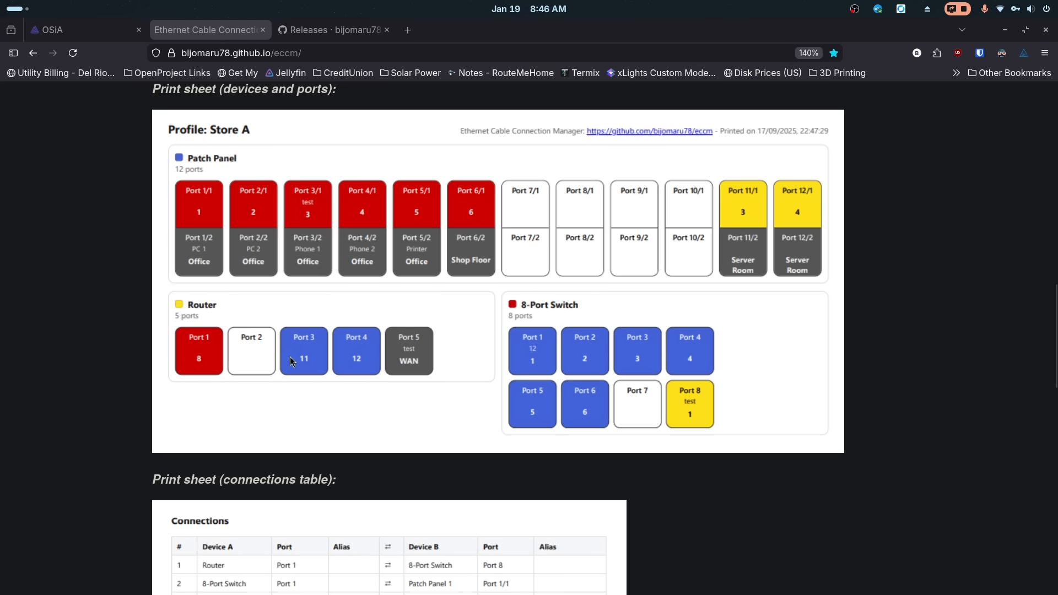
scroll(220, 356, down, 5)
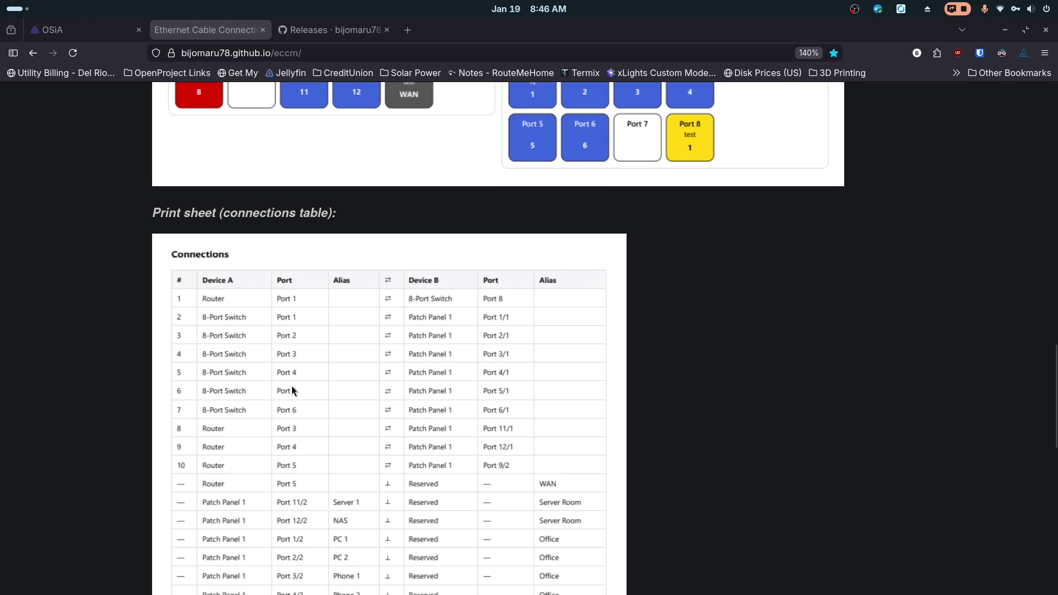
scroll(292, 388, down, 3)
scroll(222, 382, down, 4)
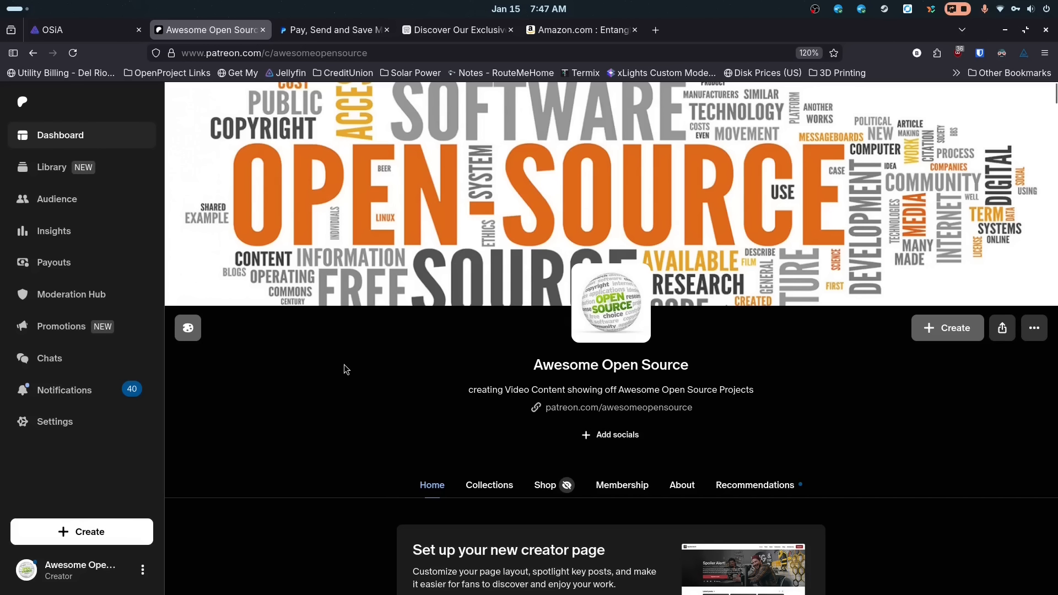
click(343, 32)
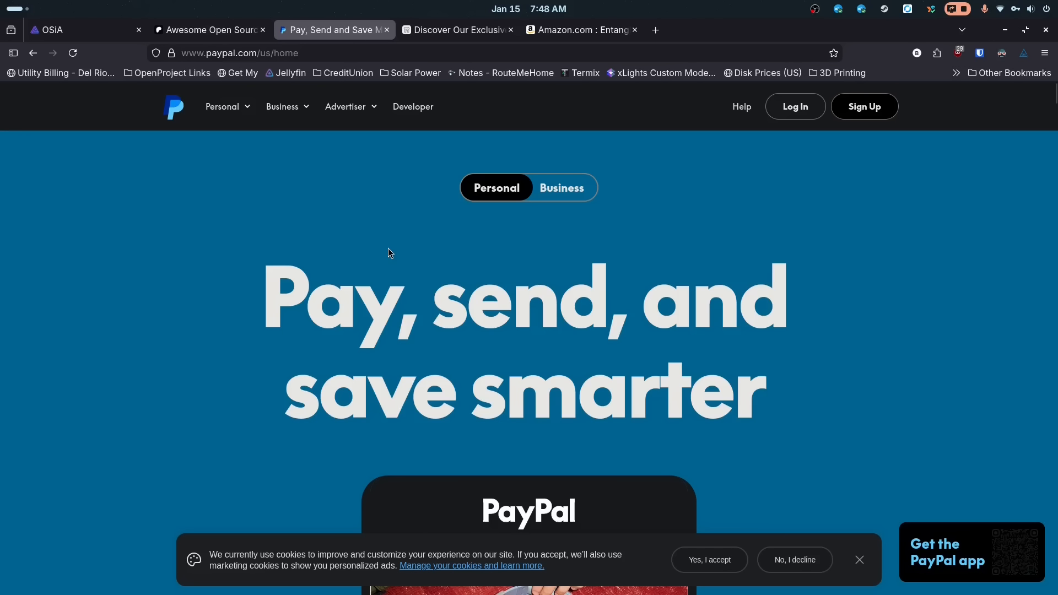
click(483, 35)
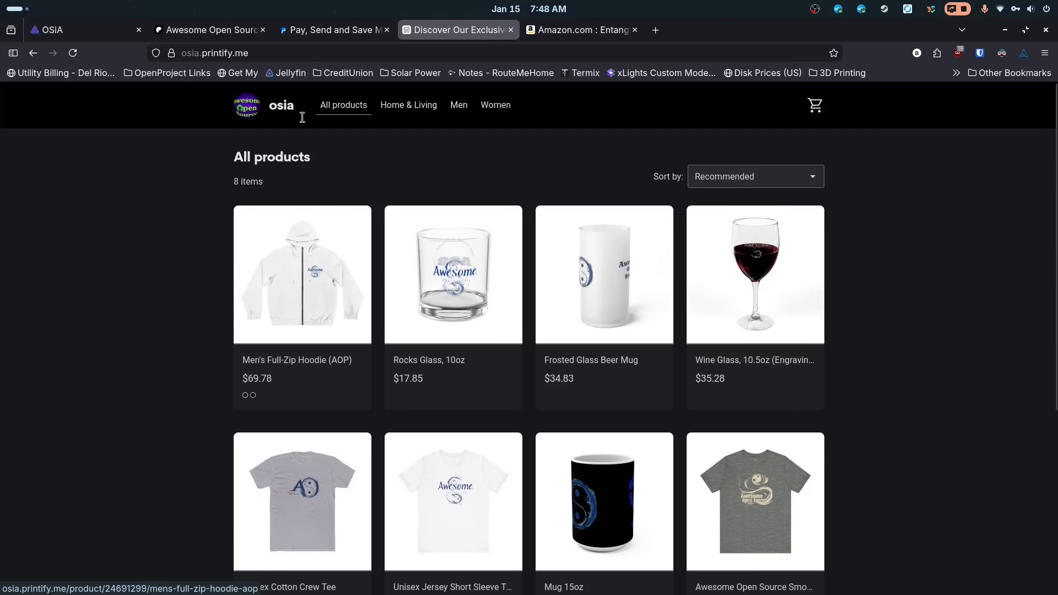
click(576, 35)
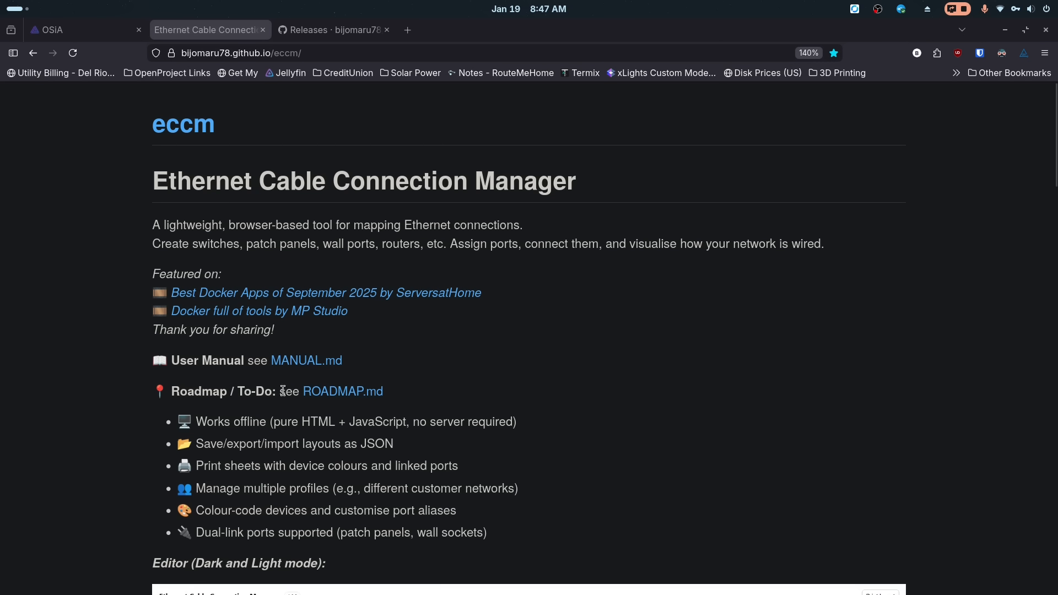
- Open the project's Releases page and scroll through the Release 1.0.4 notes and assets
scroll(140, 351, down, 3)
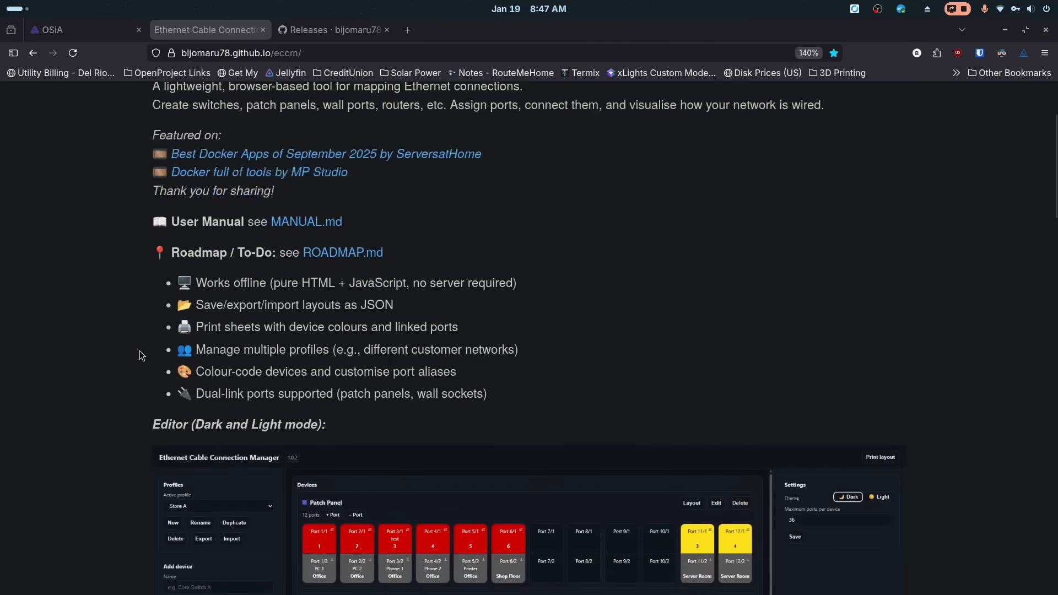
scroll(140, 351, down, 15)
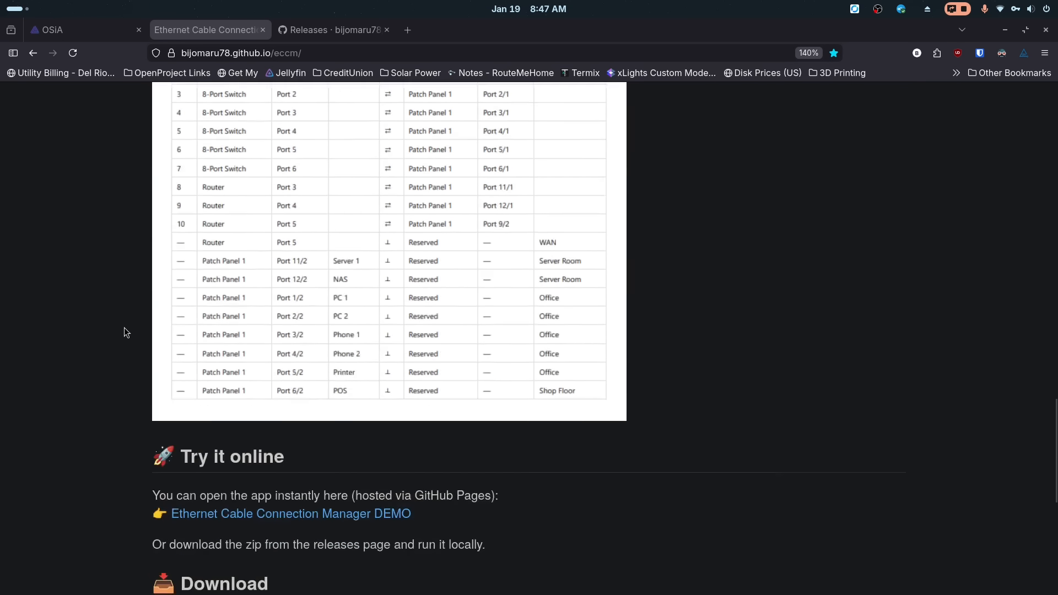
scroll(126, 332, down, 6)
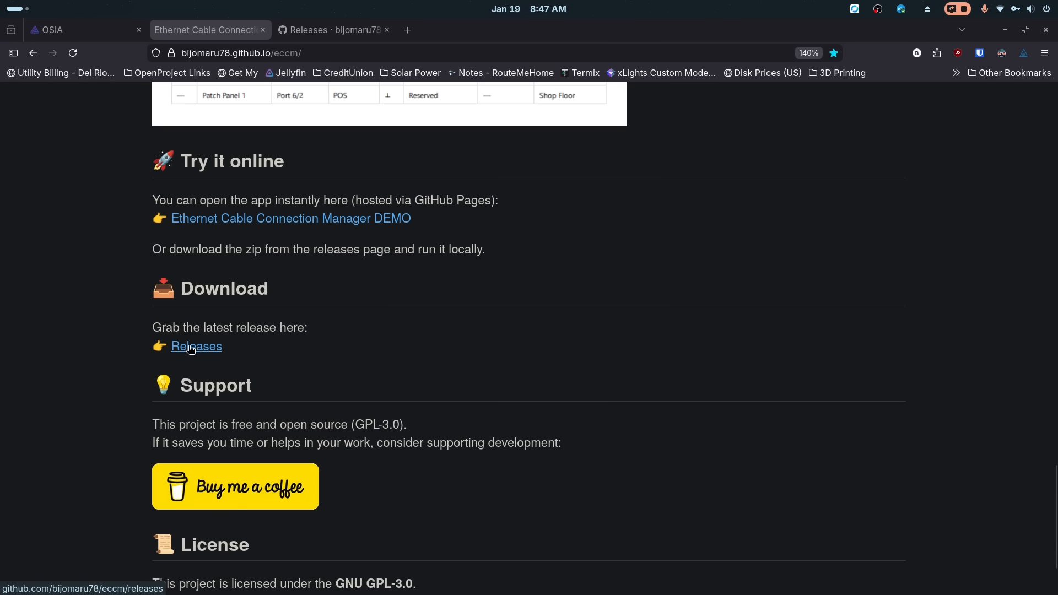
click(342, 31)
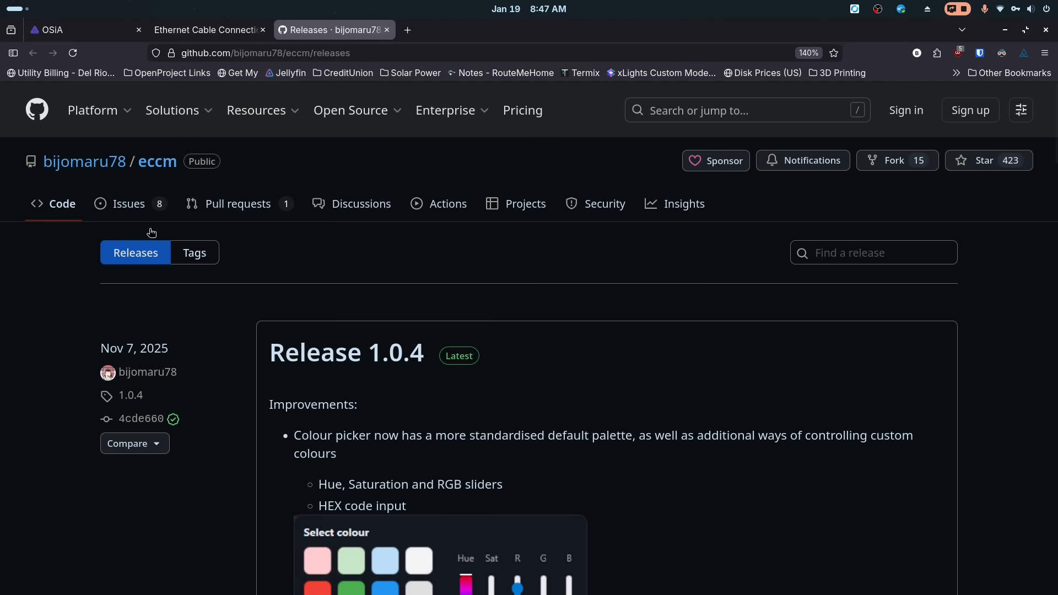
scroll(246, 338, down, 5)
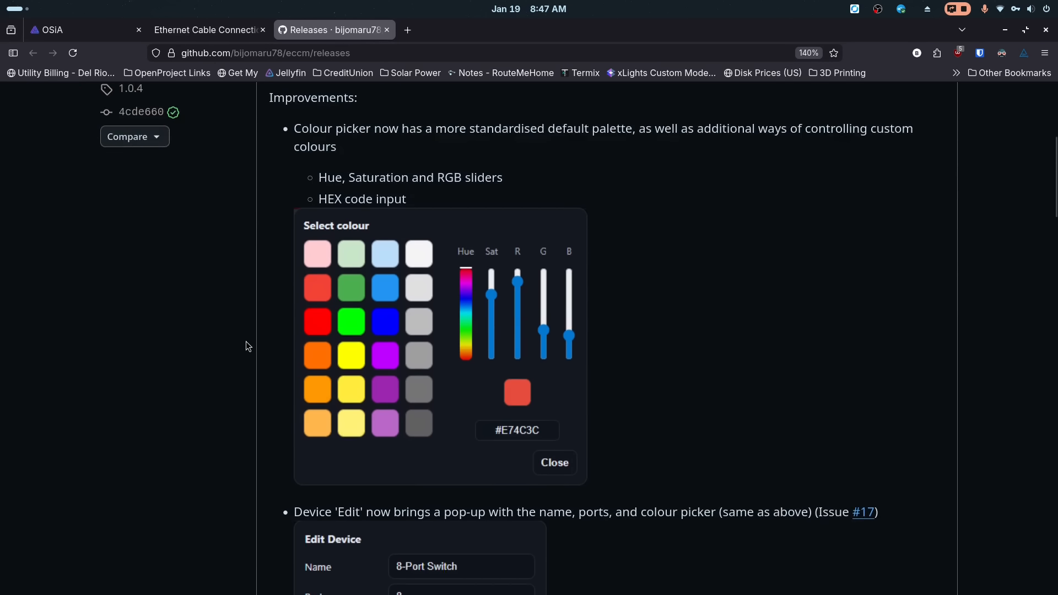
scroll(246, 342, down, 11)
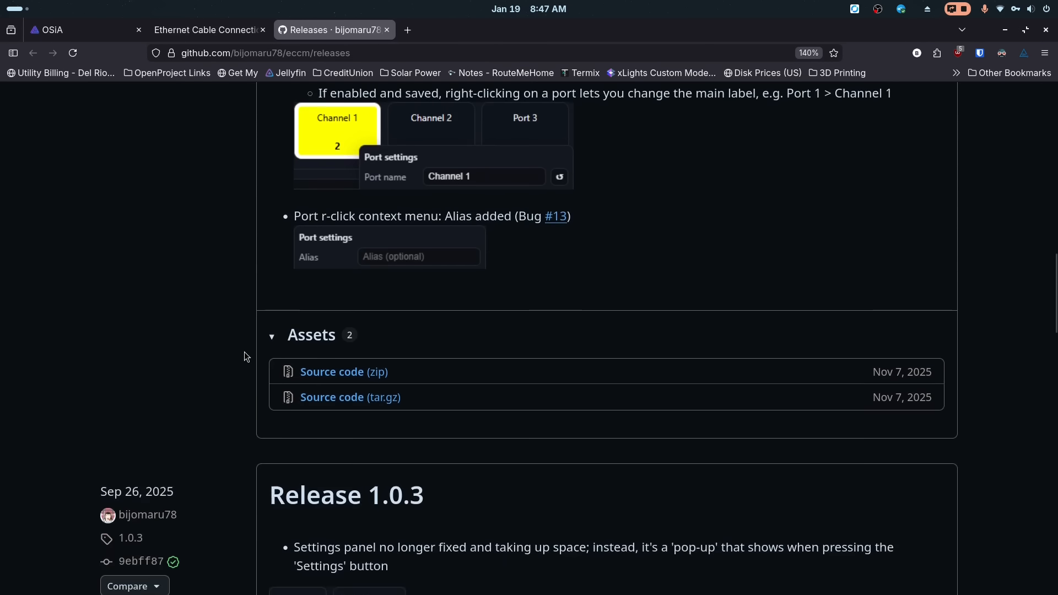
scroll(244, 354, down, 1)
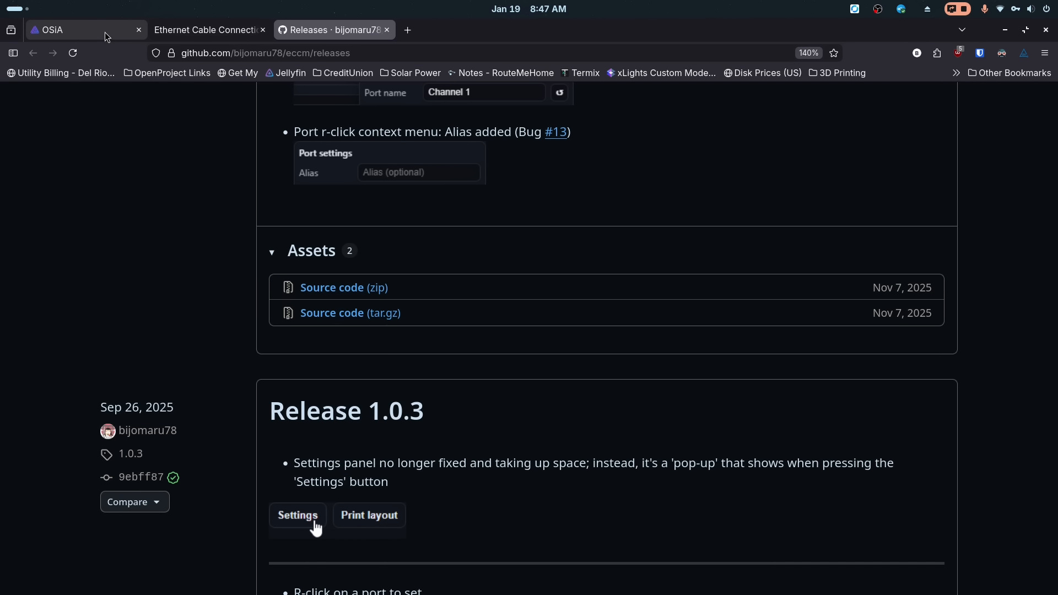
- Open ECCM.html from the eccm-1.0.4 folder in the file manager
key(super)
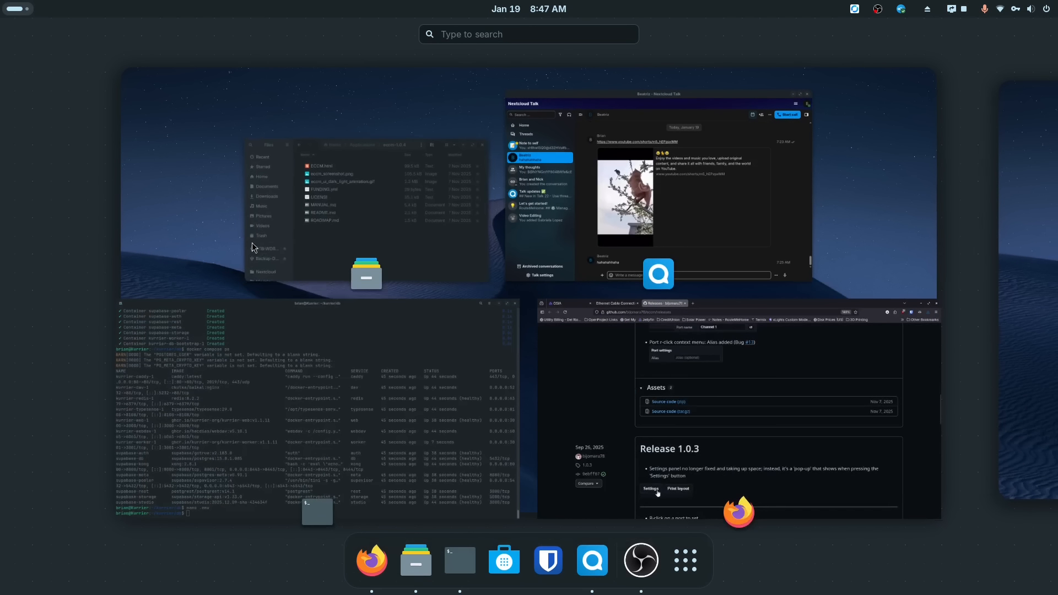
click(306, 219)
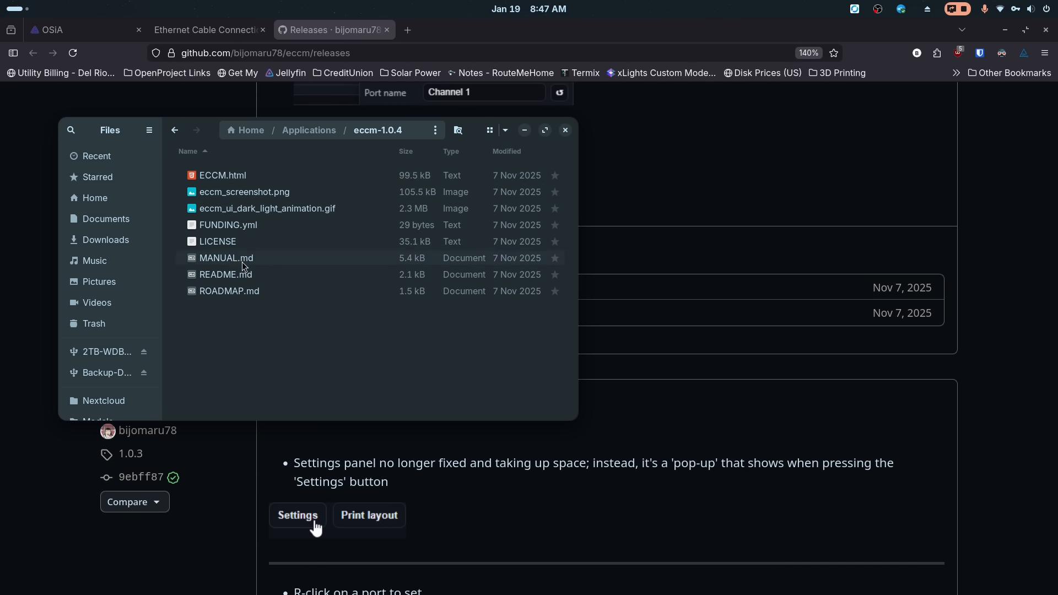
double_click(224, 176)
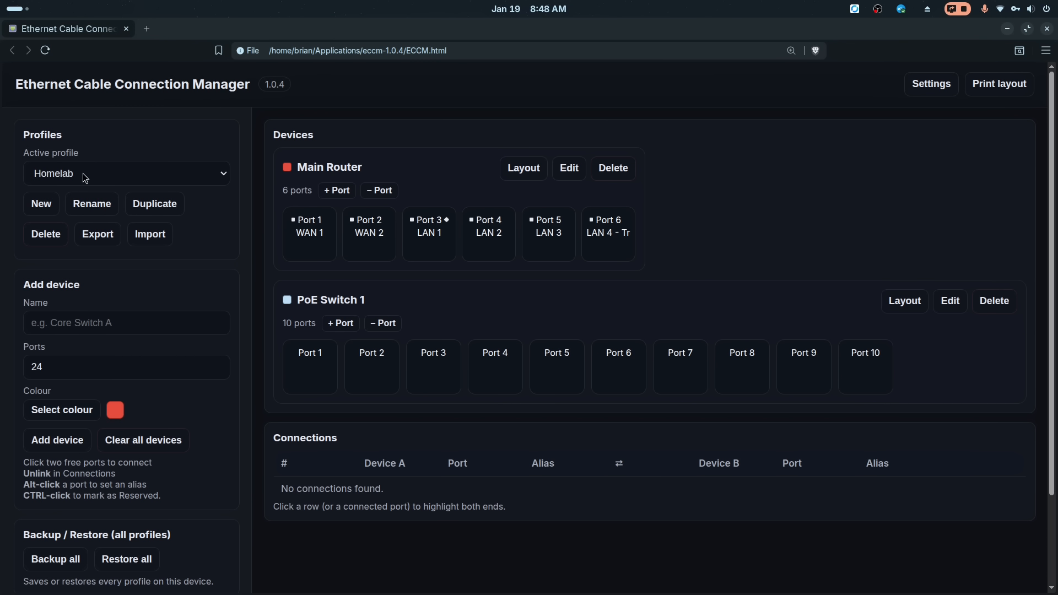
- Delete the existing Main Router and PoE Switch 1 devices along with their links
scroll(168, 303, down, 2)
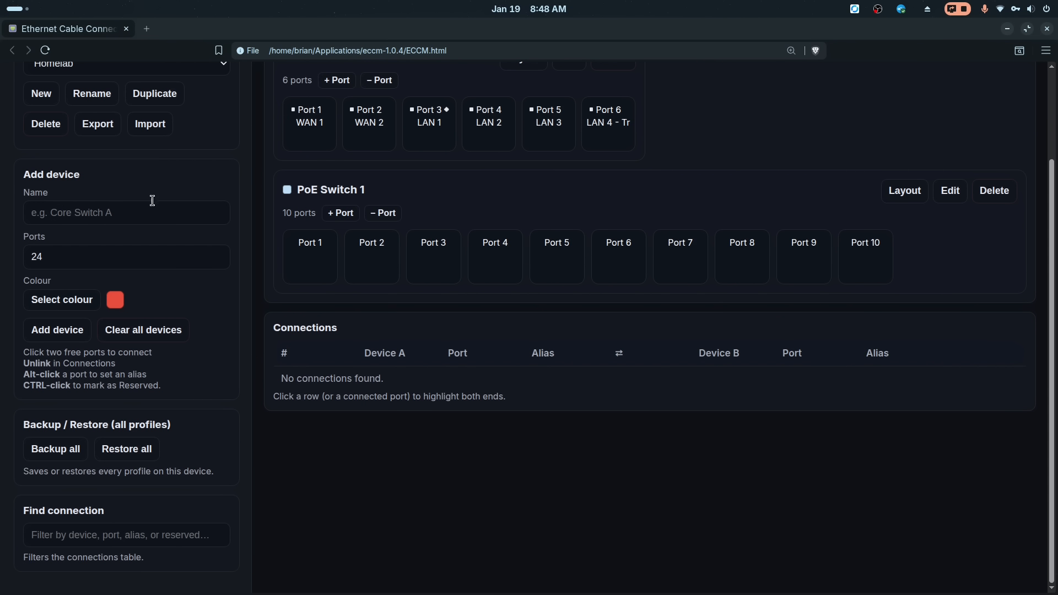
scroll(168, 240, up, 1)
scroll(168, 240, up, 2)
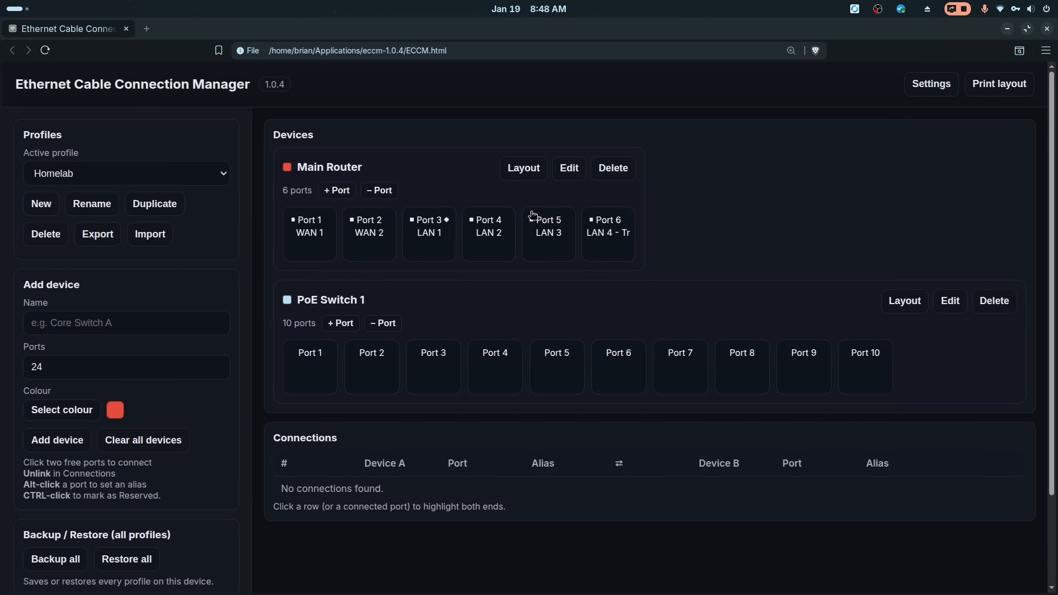
click(618, 170)
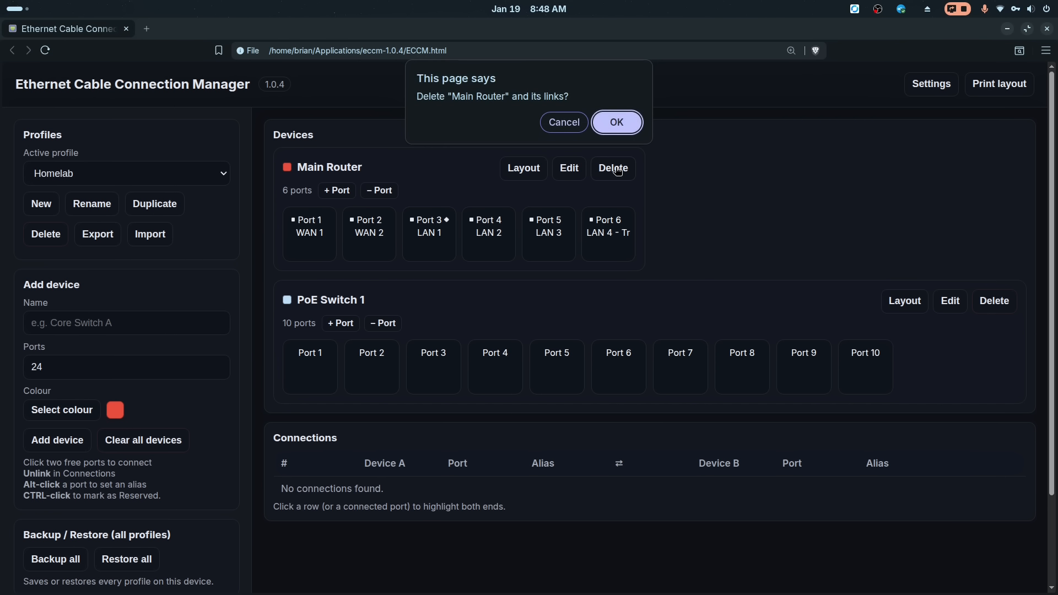
click(618, 124)
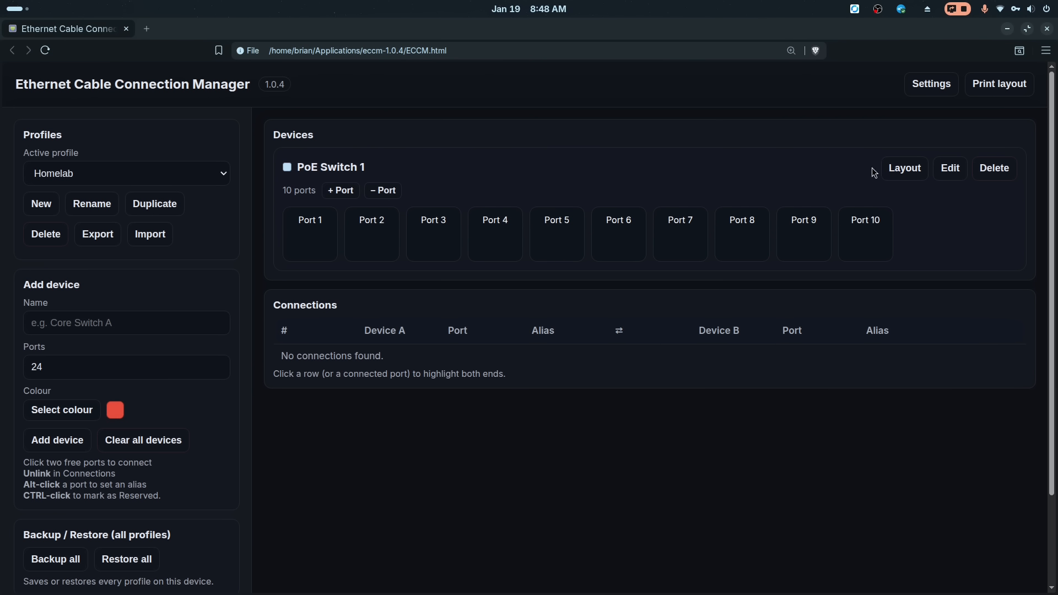
click(995, 168)
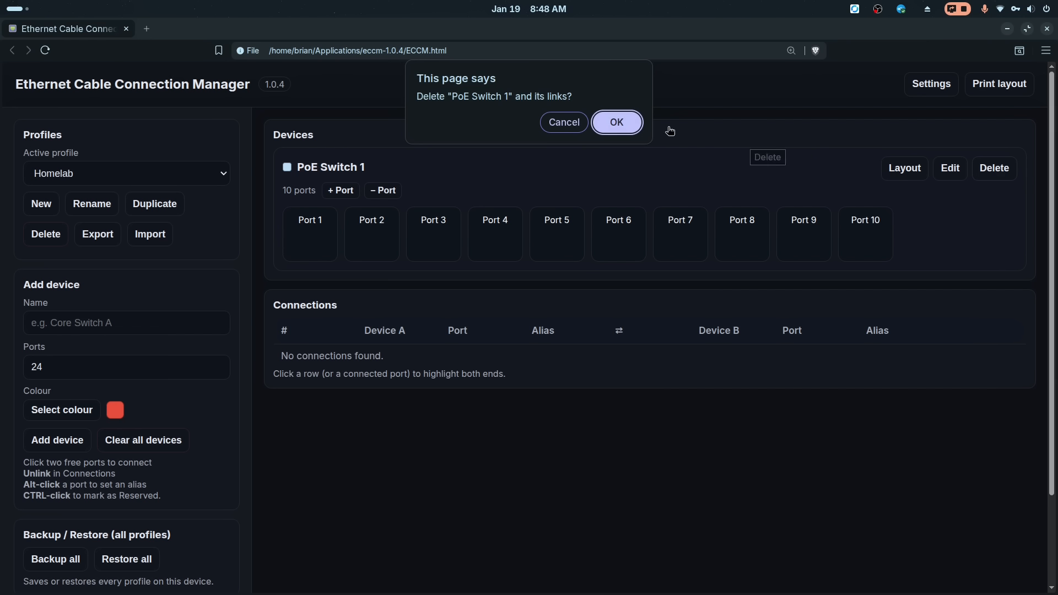
click(617, 122)
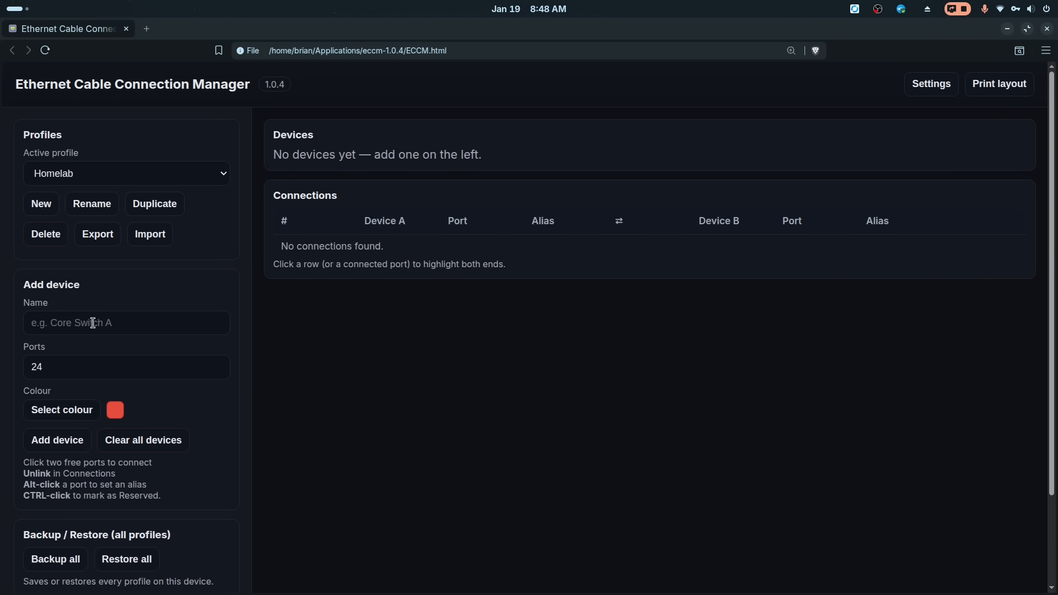
- Add a device named Main Router with 5 ports and a purple colour
click(116, 324)
text(Main Router)
click(75, 366)
text(5)
key(BackSpace)
key(BackSpace)
key(BackSpace)
text(5)
click(117, 414)
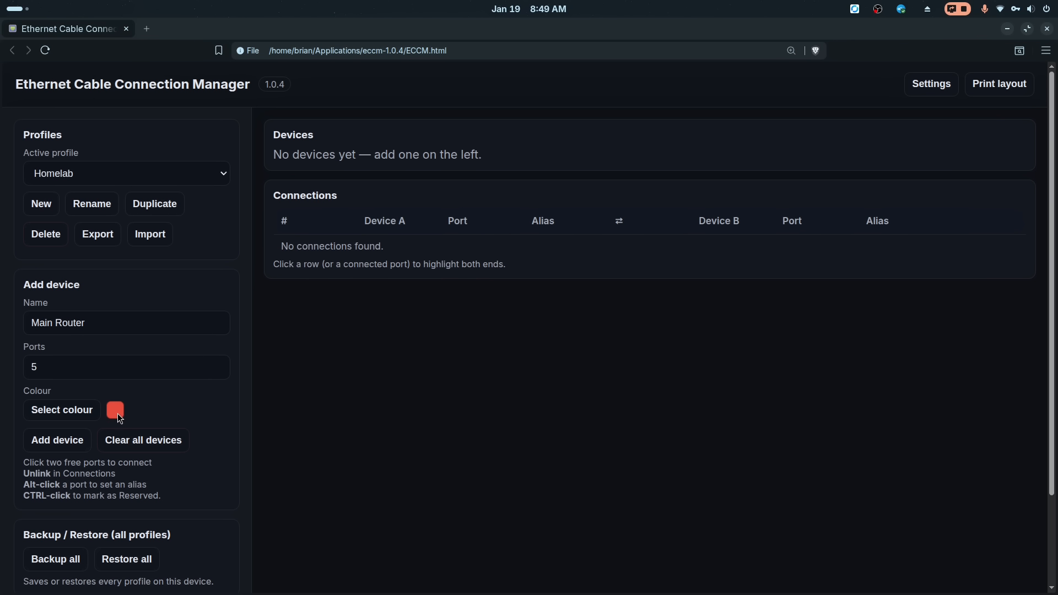
click(78, 412)
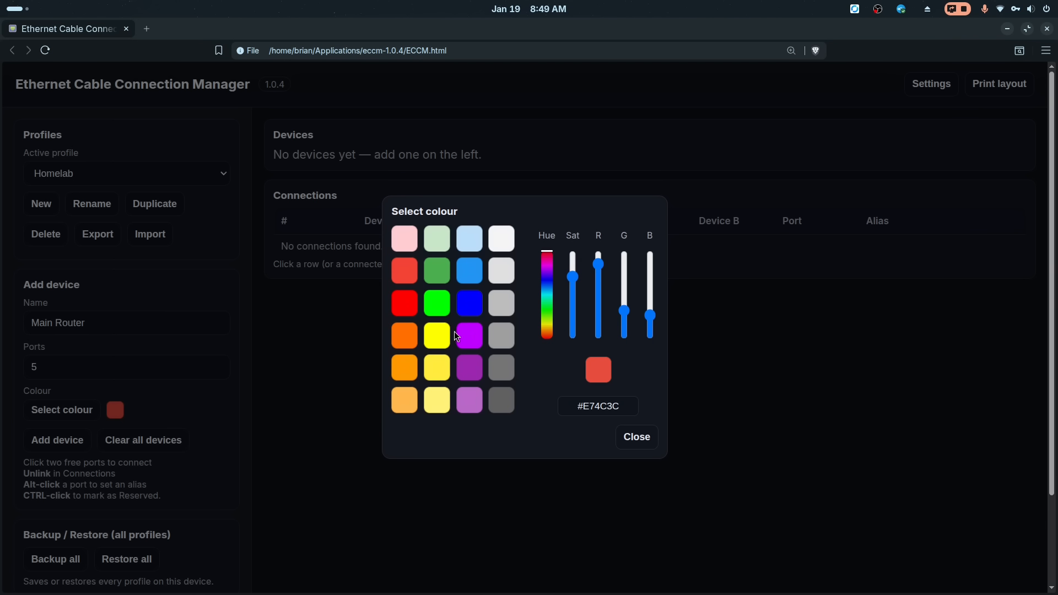
click(474, 337)
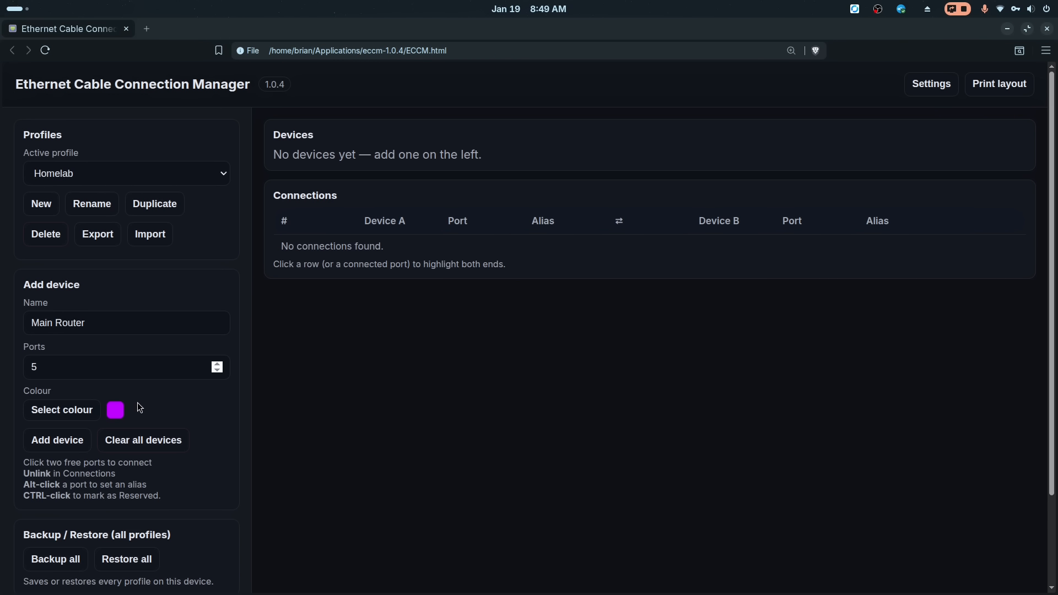
scroll(185, 400, down, 2)
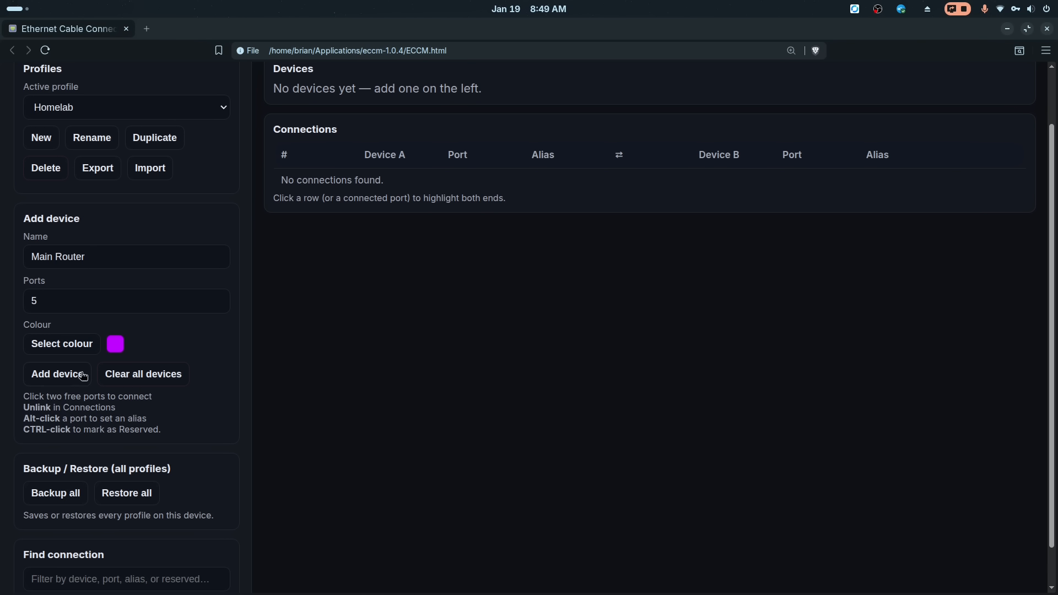
click(49, 378)
- Set Main Router Port 1's alias to WAN and its link speed to 1 Gbit
scroll(196, 394, up, 2)
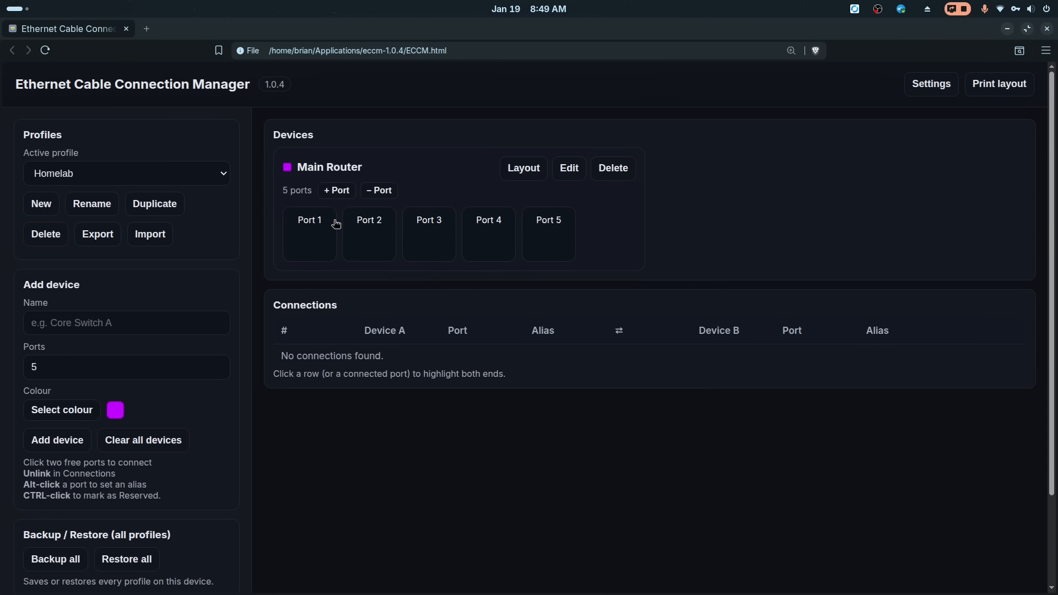
click(311, 230)
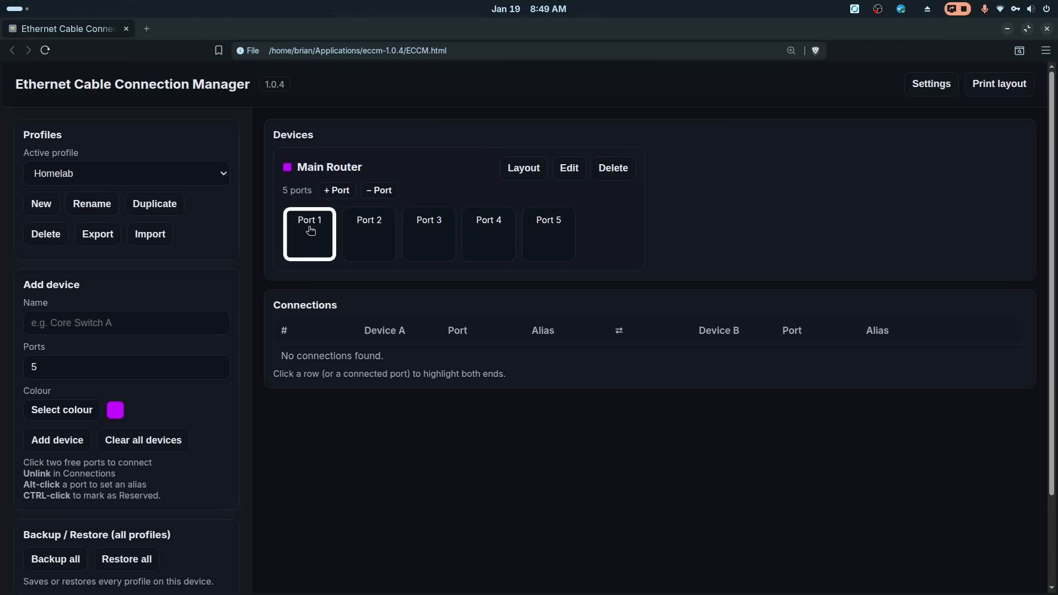
alt+click(450, 258)
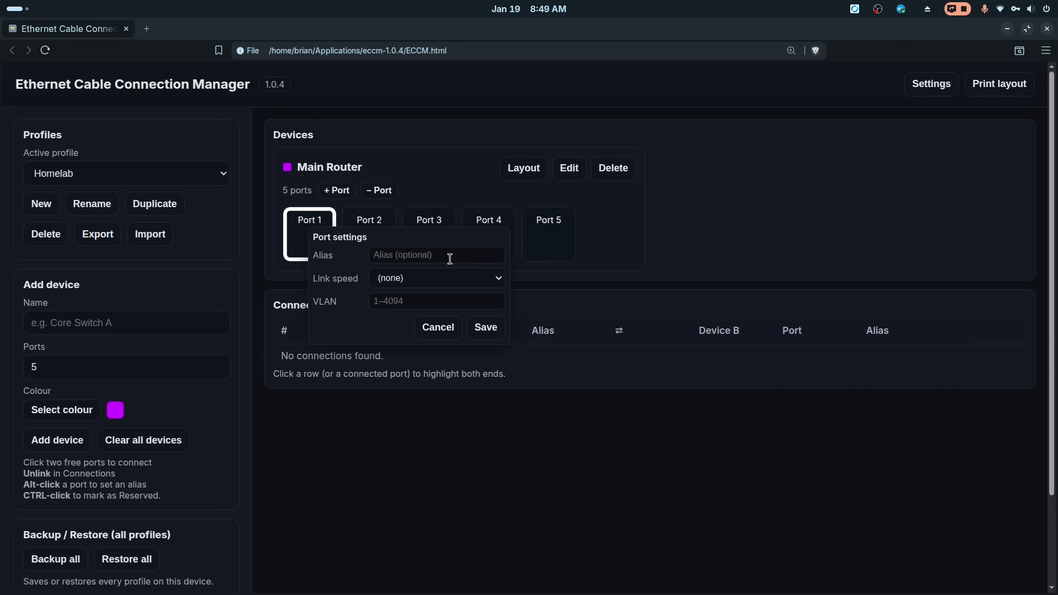
text(WAN)
click(434, 278)
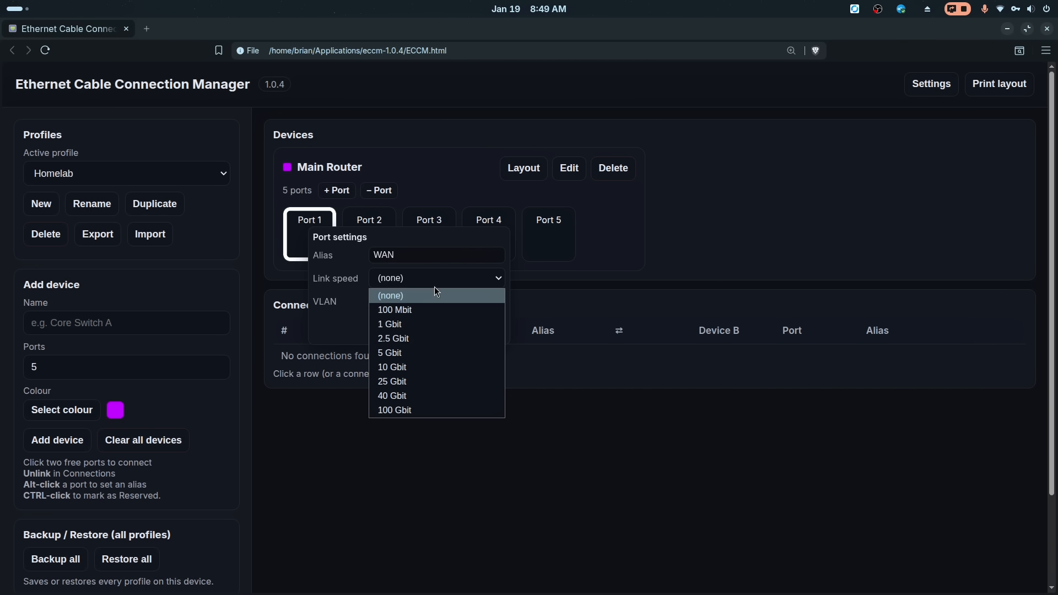
click(422, 322)
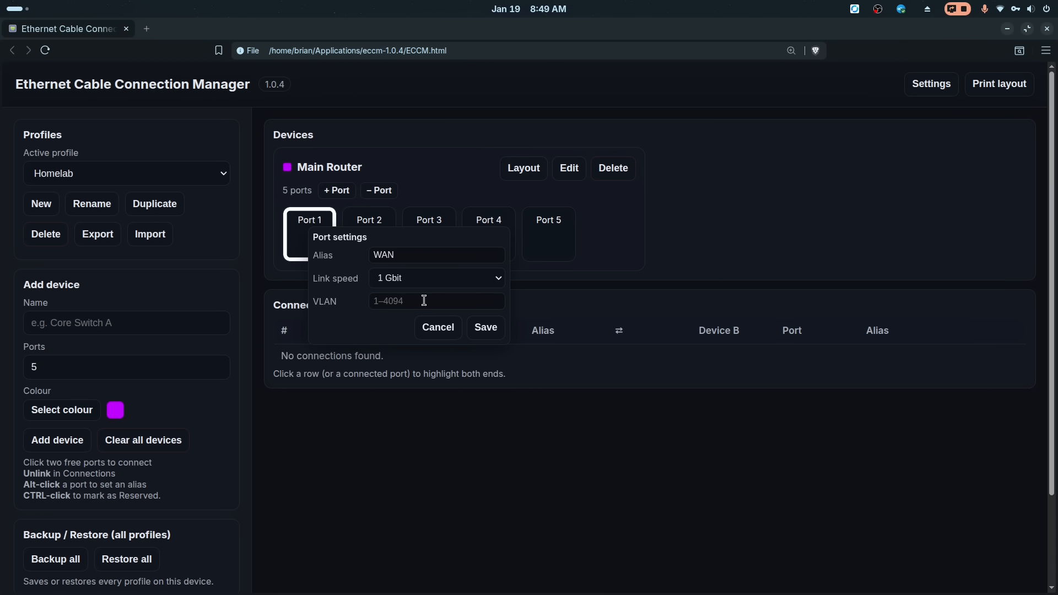
click(467, 183)
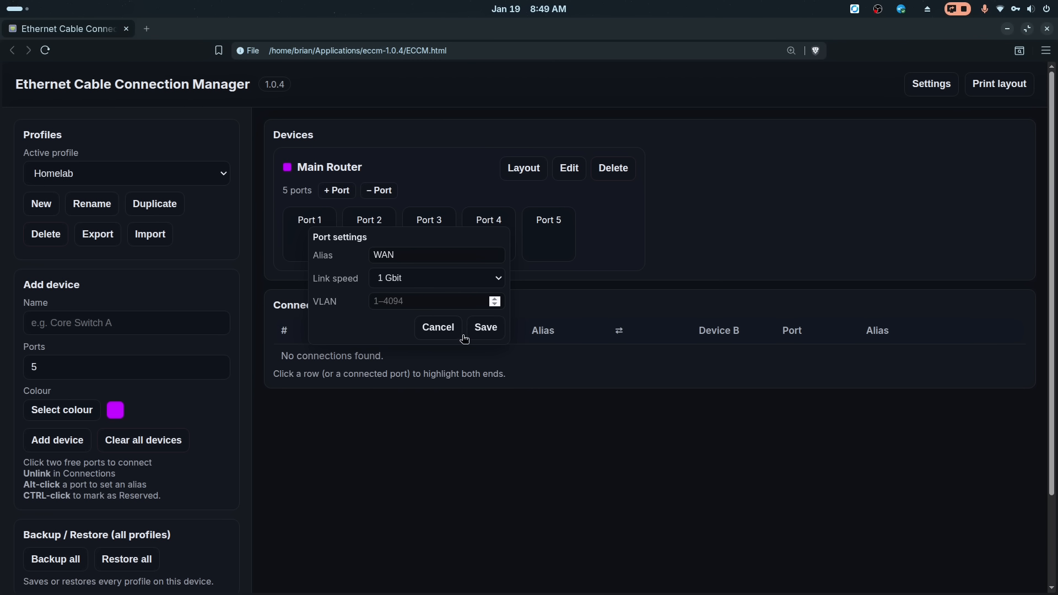
click(486, 331)
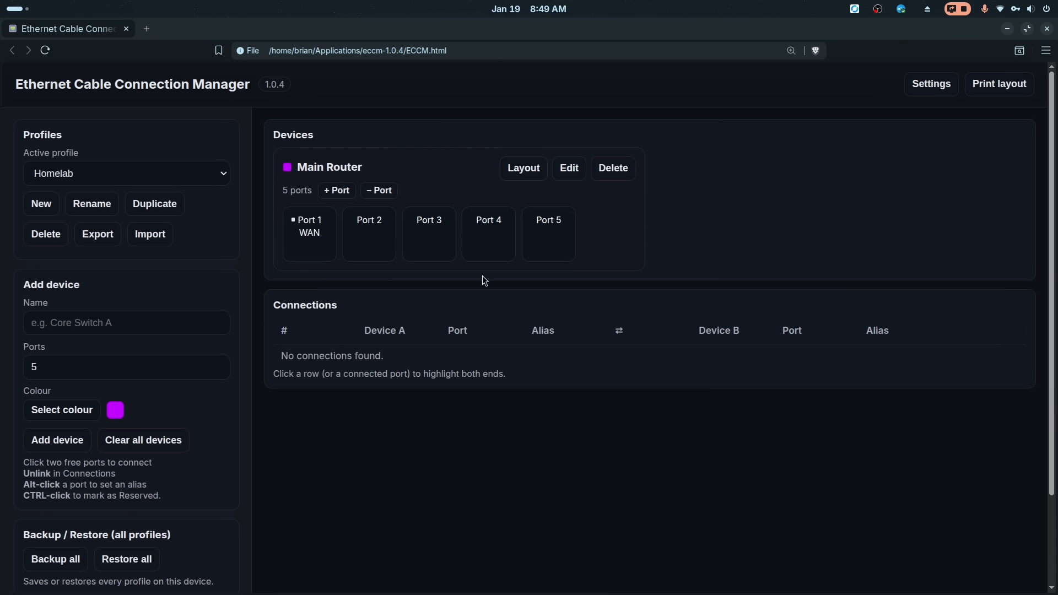
click(523, 168)
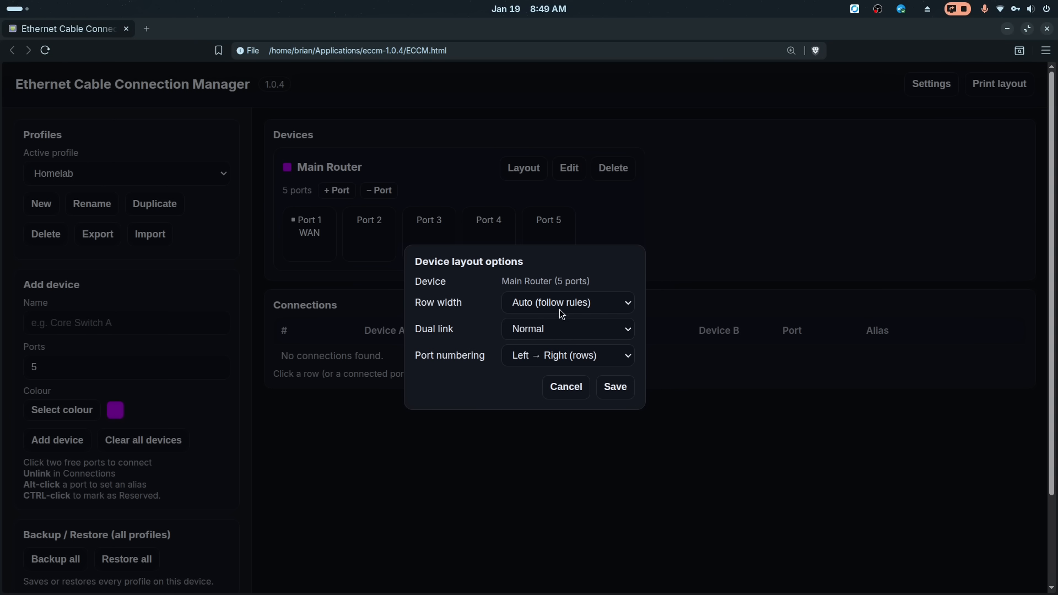
click(601, 309)
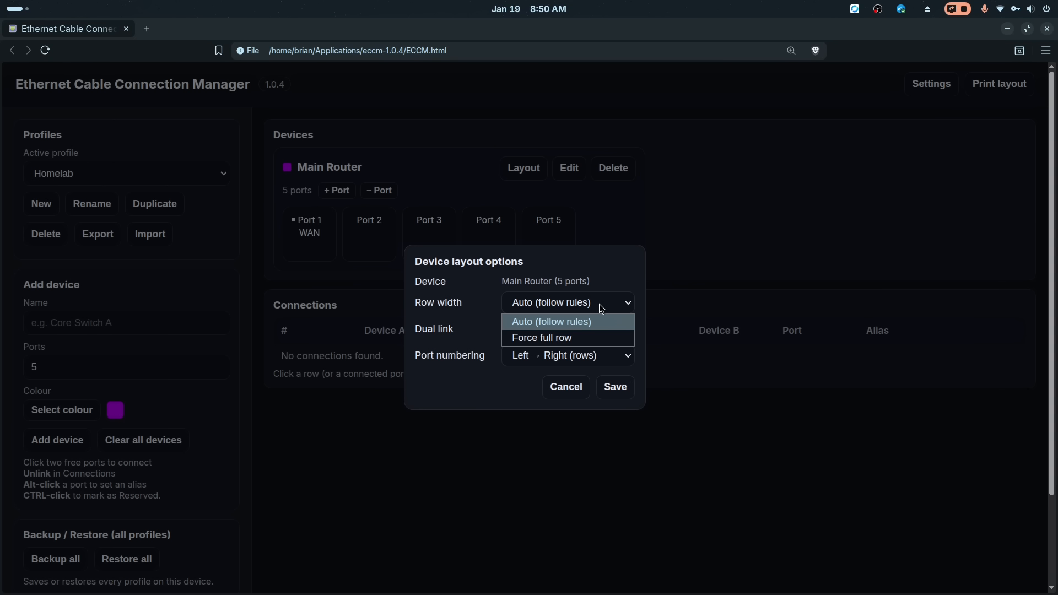
click(600, 303)
click(600, 303)
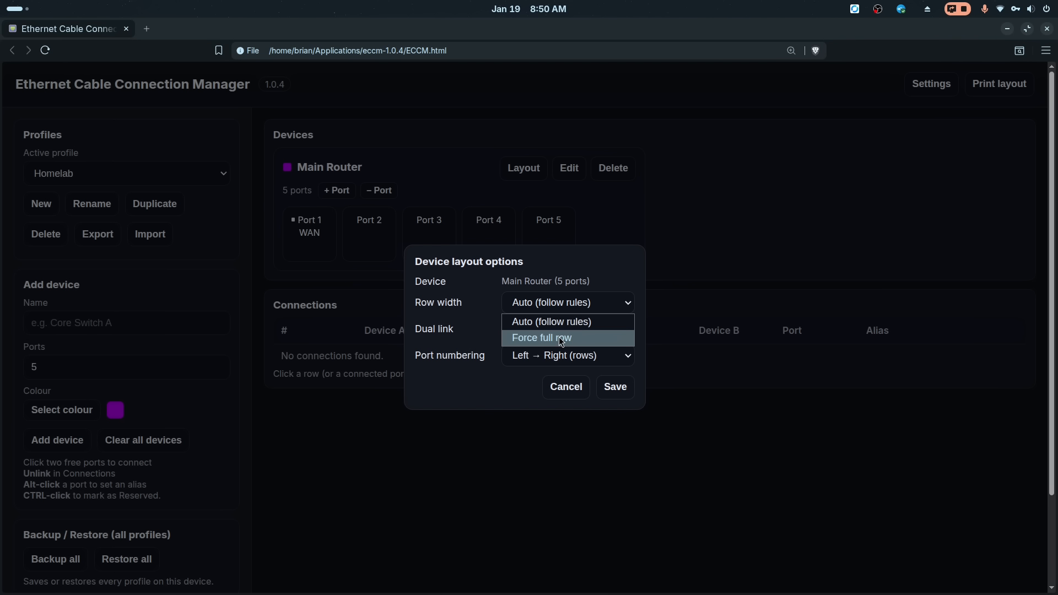
click(524, 307)
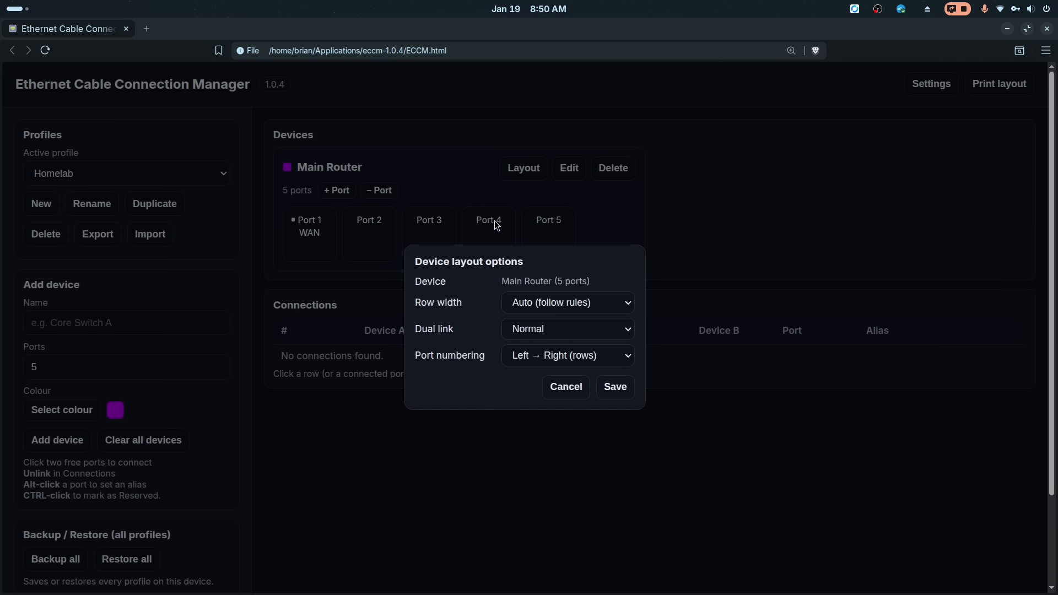
click(609, 215)
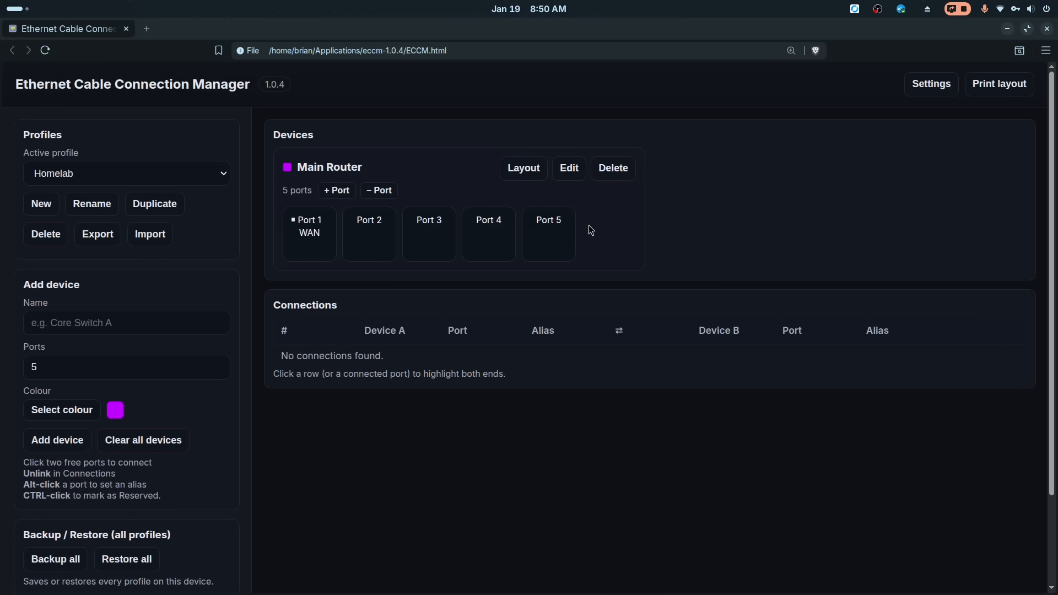
click(561, 171)
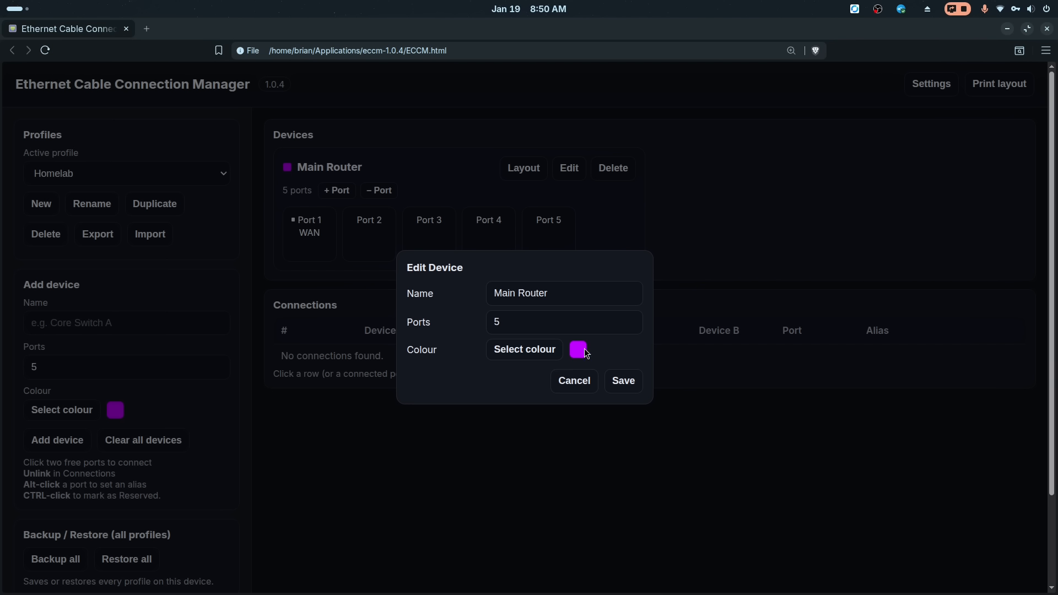
click(574, 381)
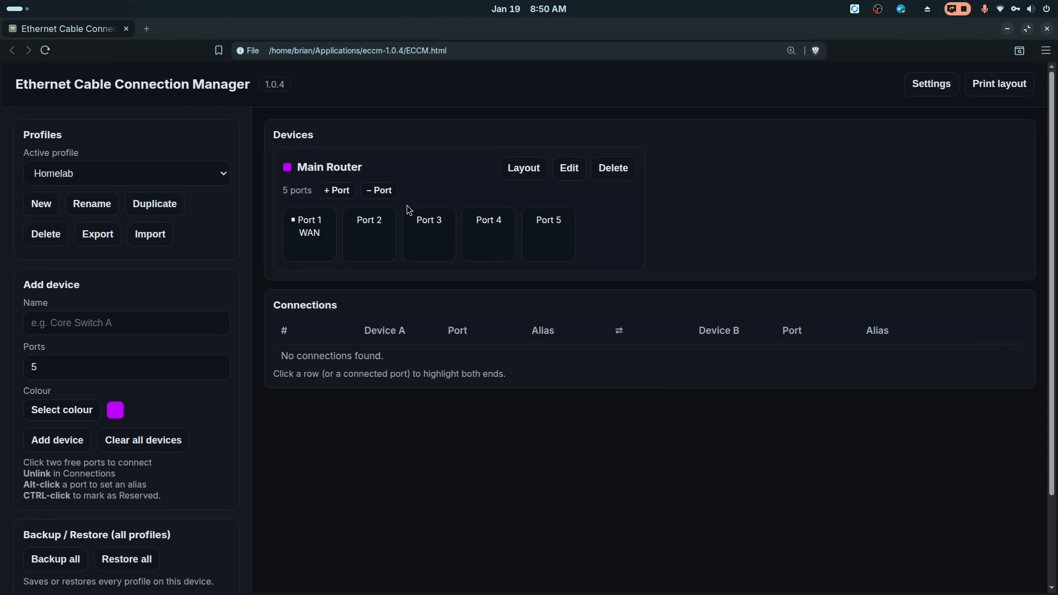
click(338, 193)
click(380, 193)
- Add a device named PoE Switch 1 with 10 ports and an orange colour
click(128, 321)
text(PoE Switch 1)
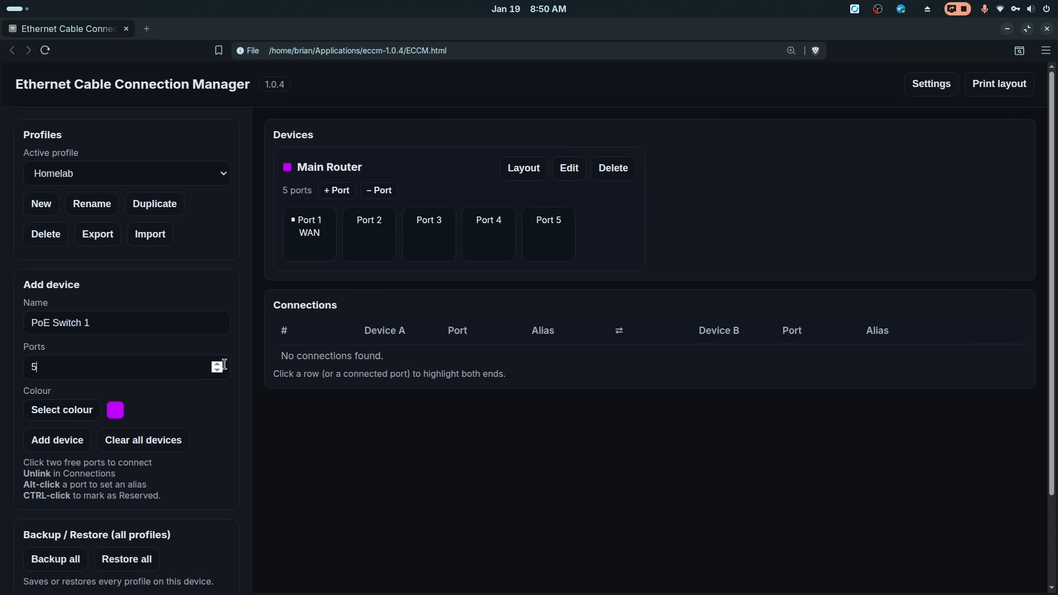
click(217, 365)
click(216, 365)
click(216, 365)
click(64, 413)
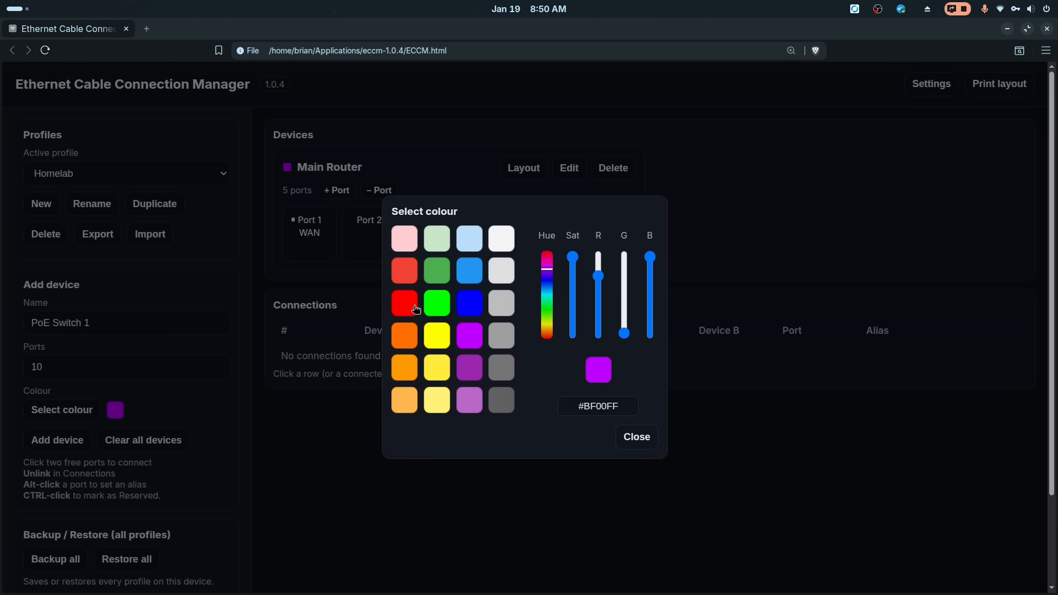
click(406, 367)
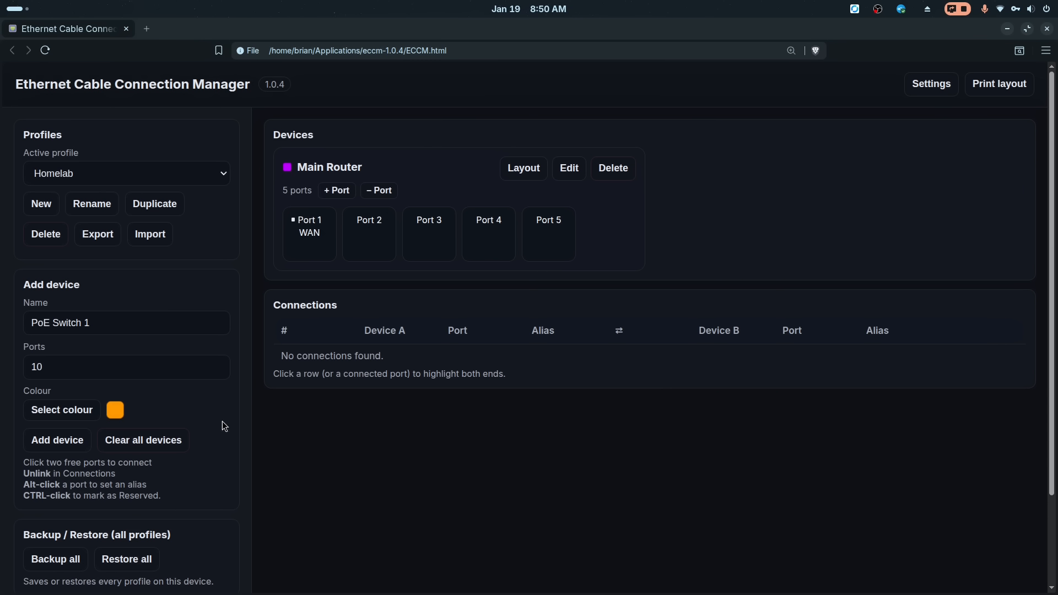
click(62, 439)
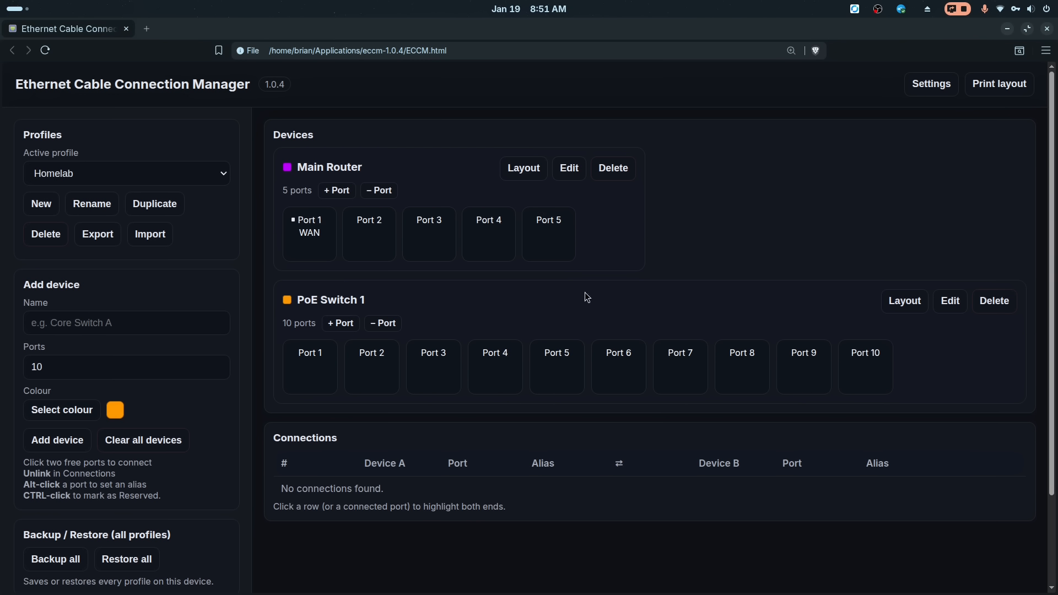
- Add a device named Wall Plate Bea office with 4 ports and a blue colour
click(134, 321)
text(Wall Plate Bea offic)
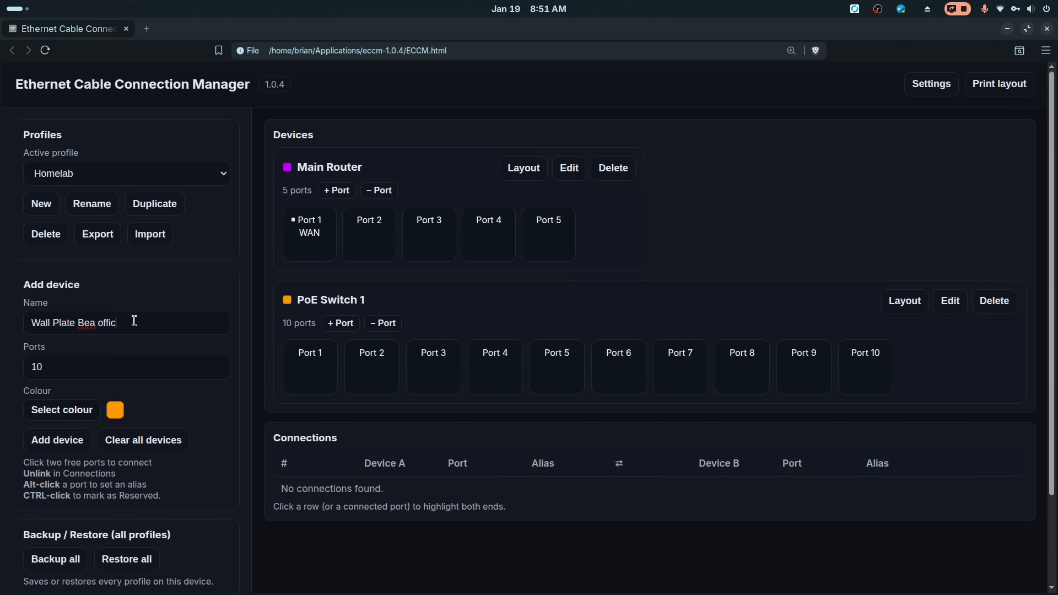
text(e)
click(215, 373)
click(76, 418)
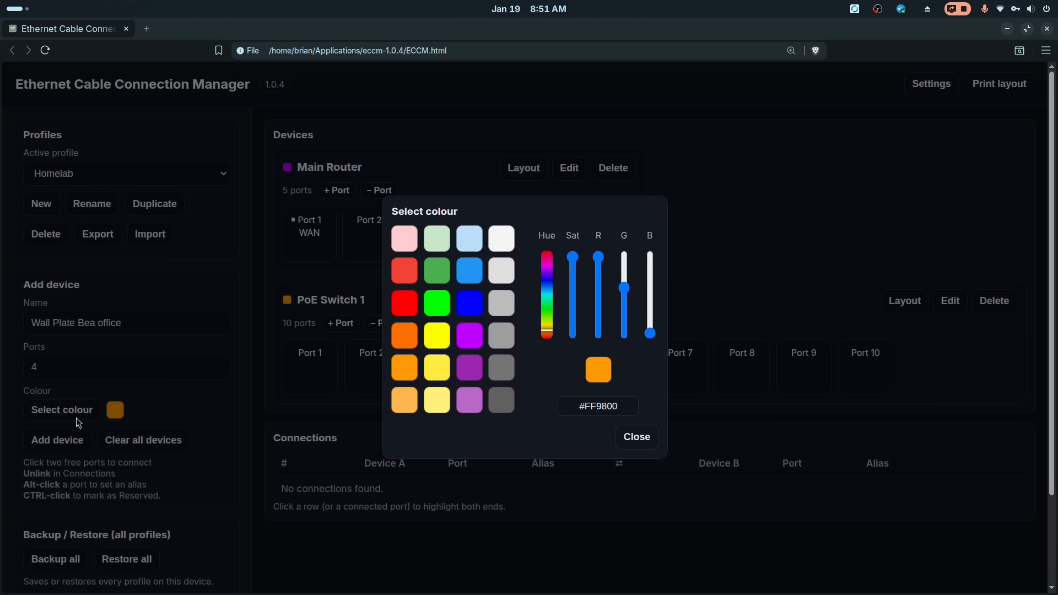
click(476, 268)
click(66, 446)
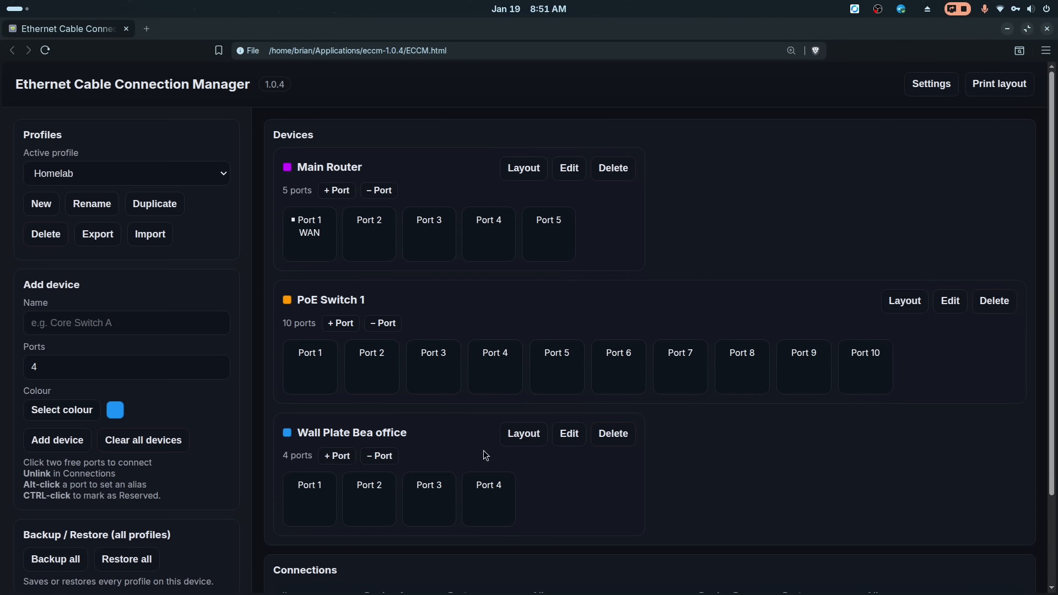
- Reorder the device cards, placing Wall Plate Bea office beside Main Router and PoE Switch 1 below them
drag(455, 433, 477, 280)
drag(439, 435, 420, 244)
drag(455, 295, 477, 557)
drag(605, 232, 603, 434)
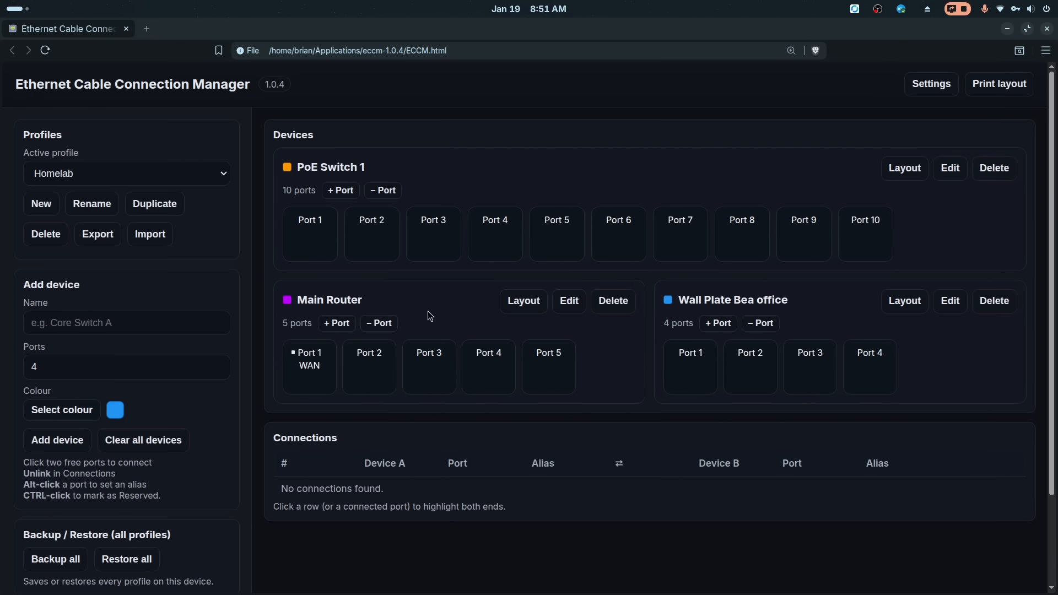
drag(428, 311, 558, 300)
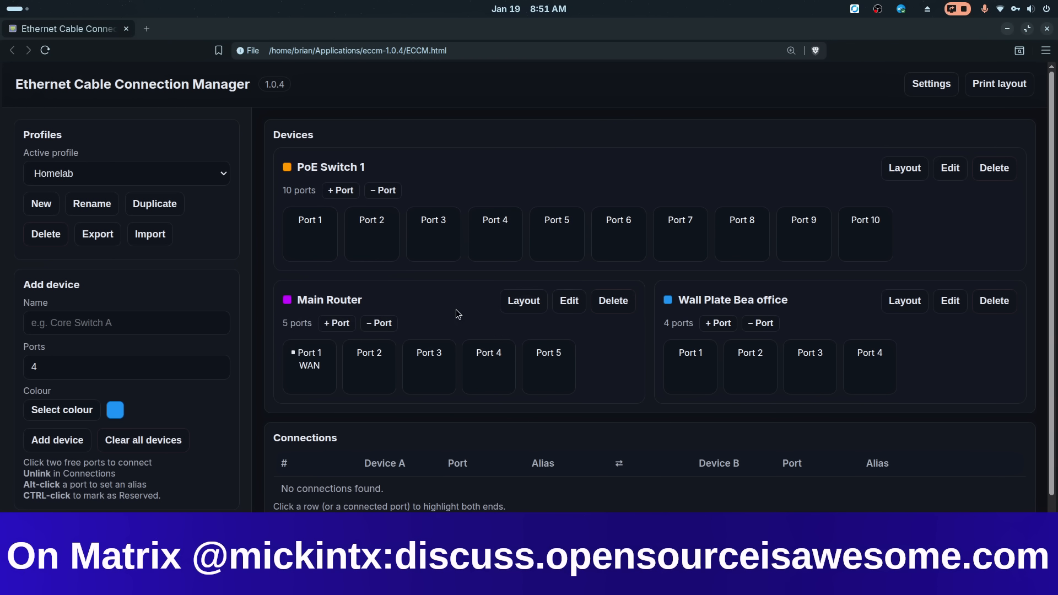
drag(428, 160, 409, 429)
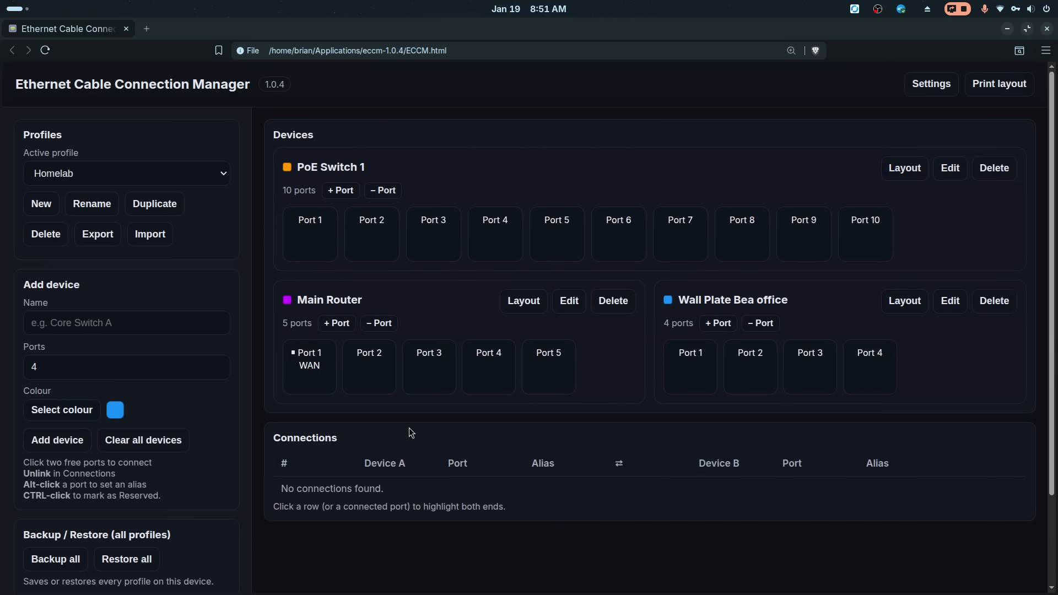
drag(474, 159, 335, 420)
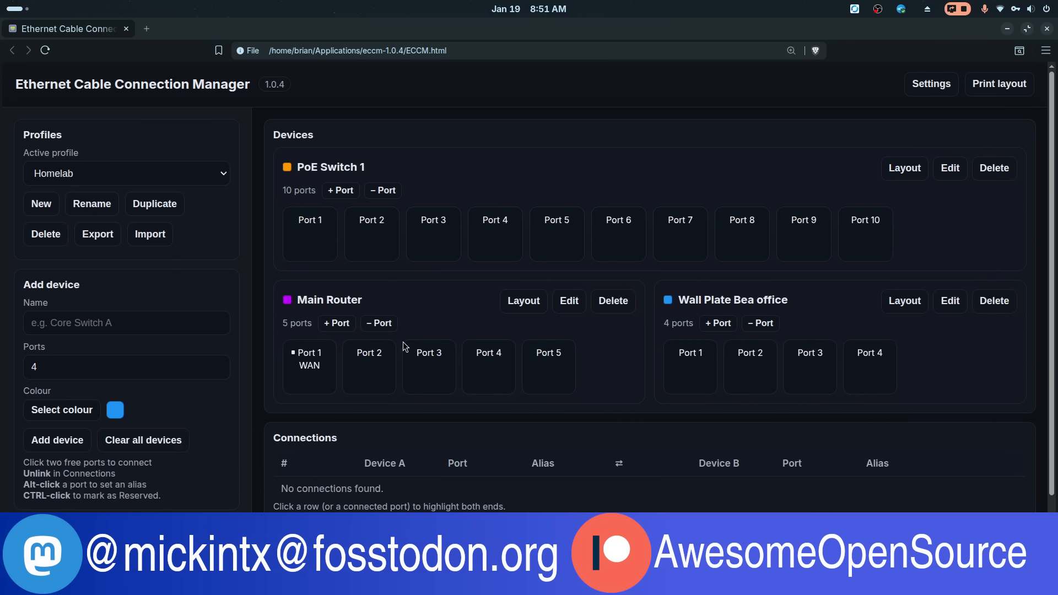
drag(427, 303, 416, 123)
drag(408, 344, 393, 108)
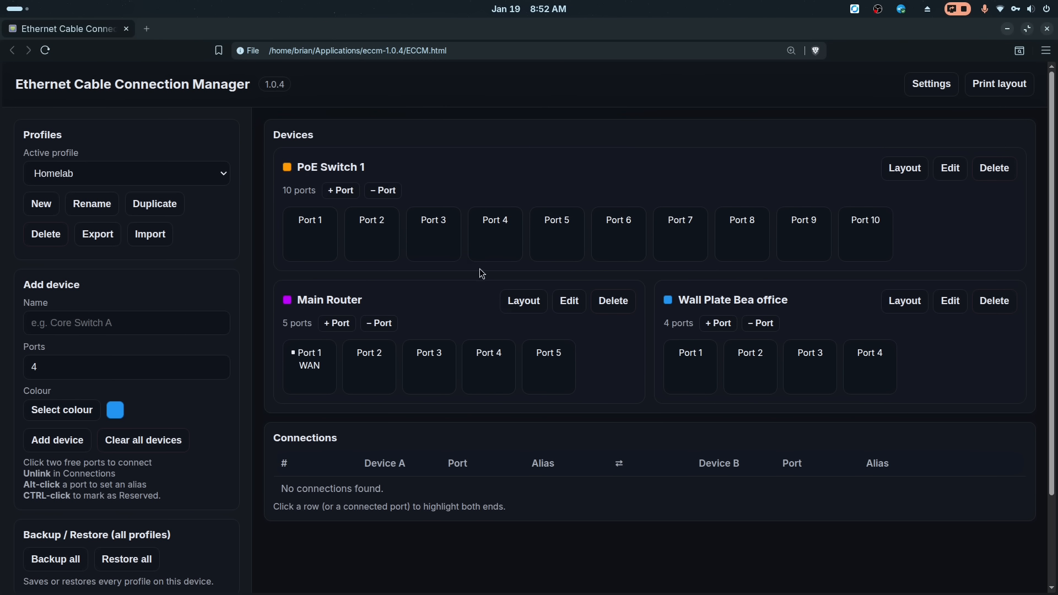
drag(480, 270, 506, 178)
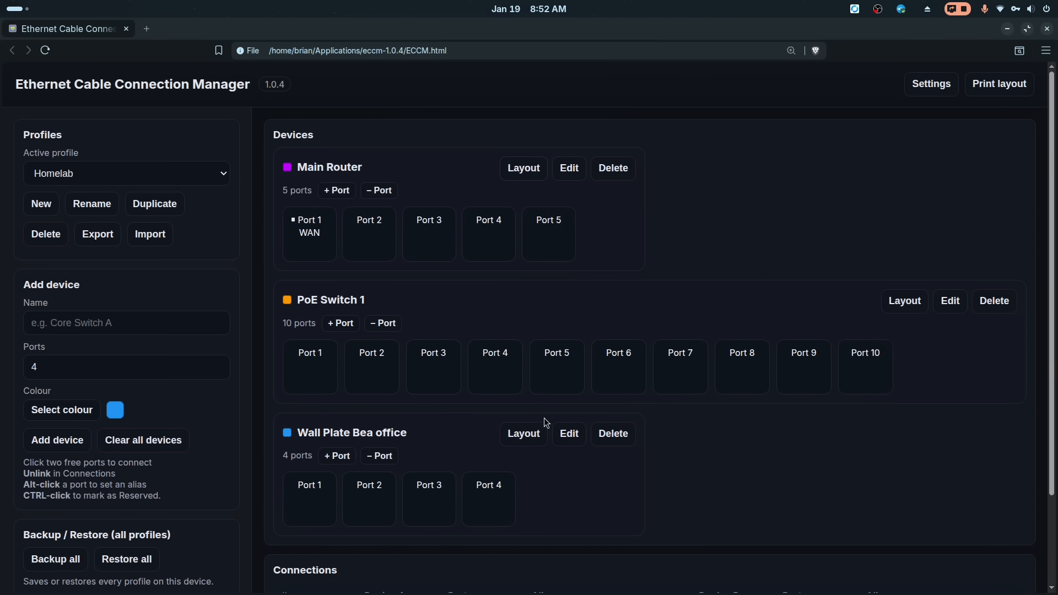
drag(476, 449, 606, 310)
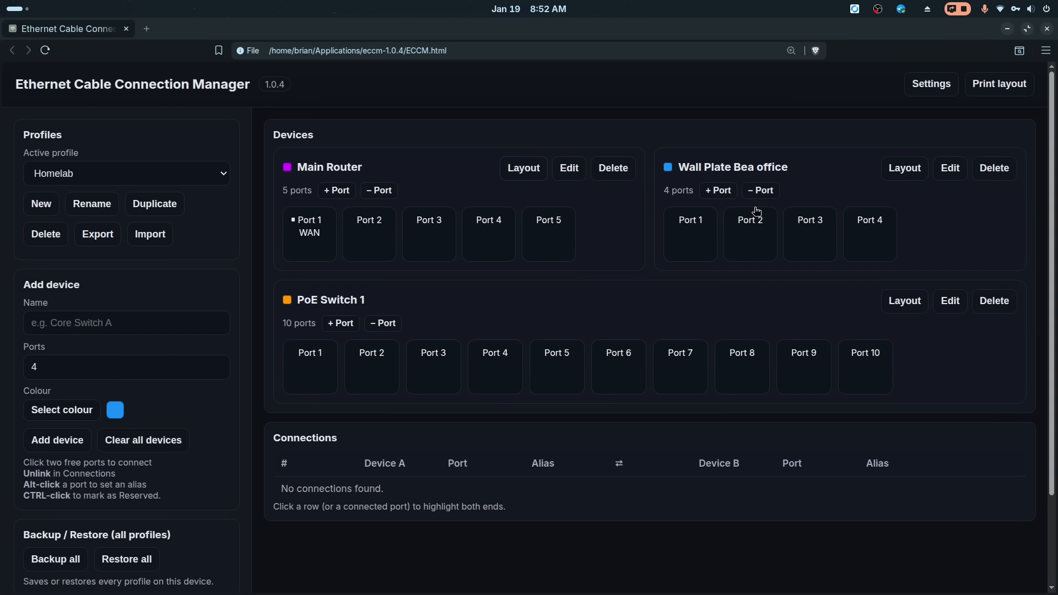
- Set Main Router's layout row width to Force full row
click(534, 175)
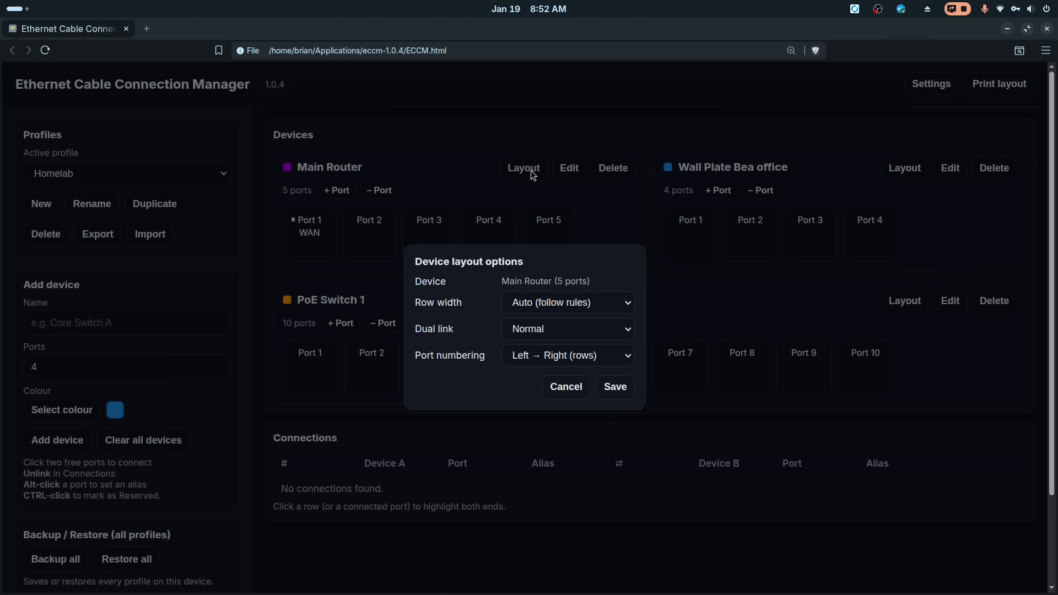
click(596, 304)
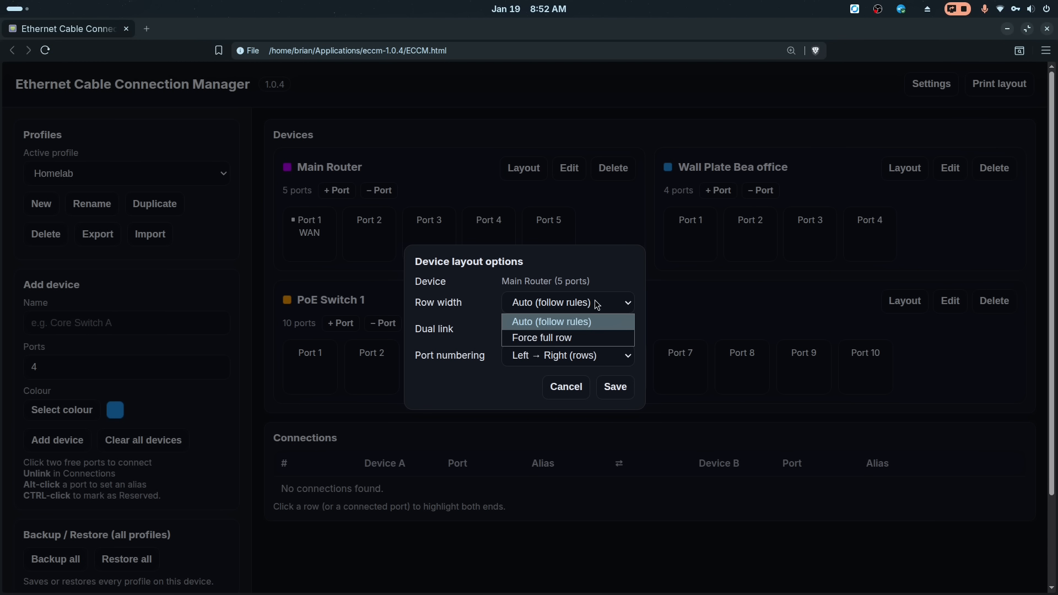
click(587, 337)
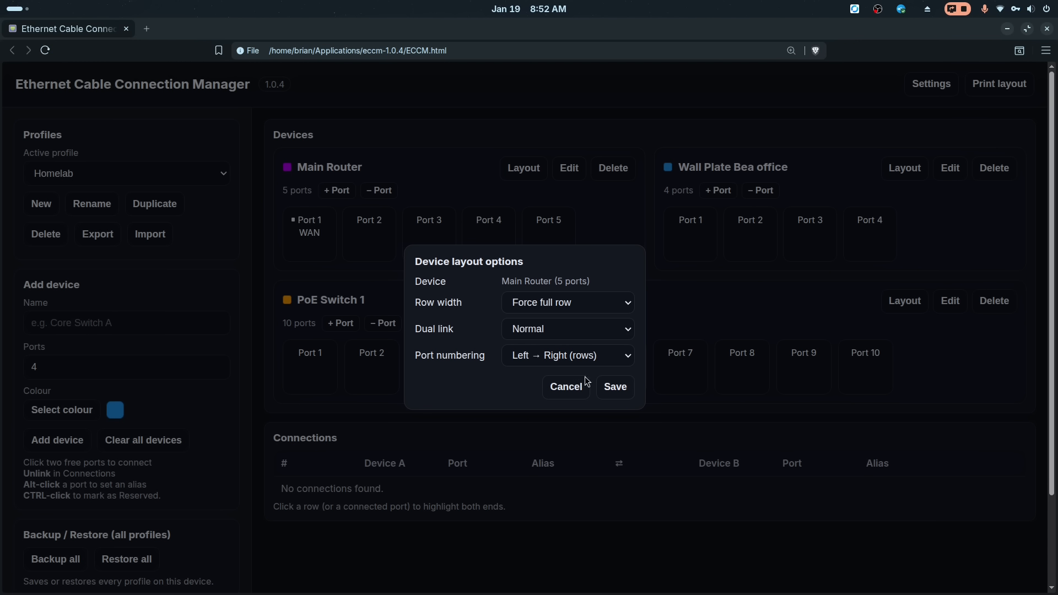
click(616, 386)
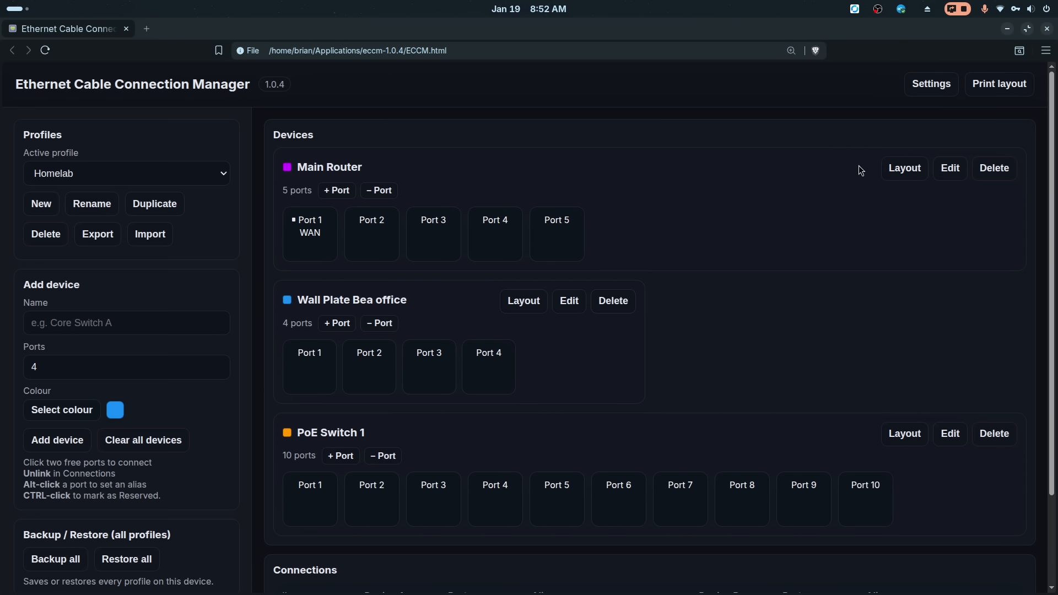
- Set Main Router's layout row width back to Auto (follow rules)
click(907, 171)
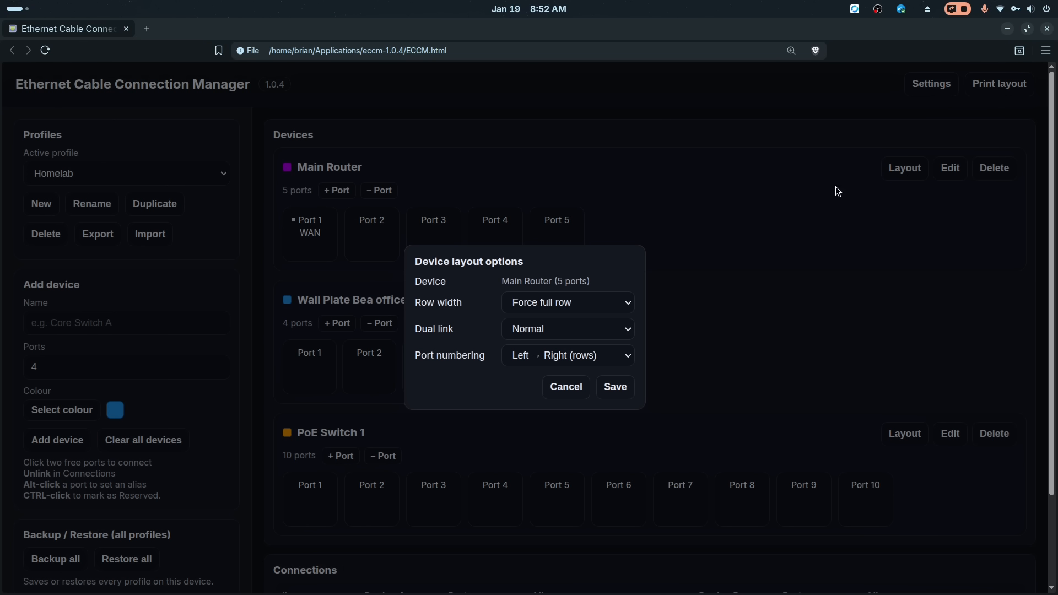
click(581, 301)
click(578, 320)
click(612, 387)
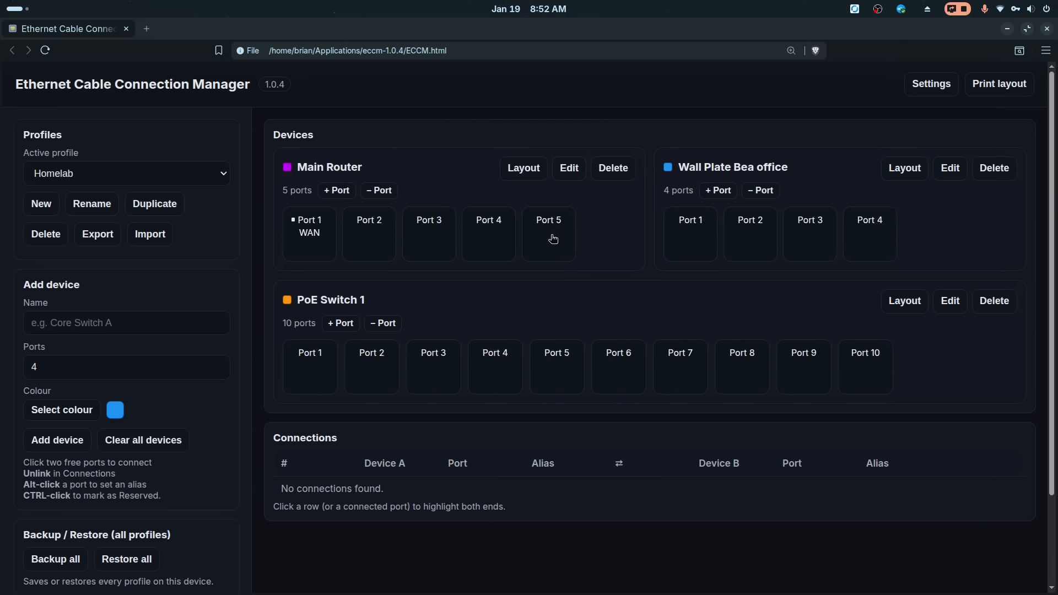
- Link Main Router Port 5 to PoE Switch 1 Port 2
mouse_move(549, 237)
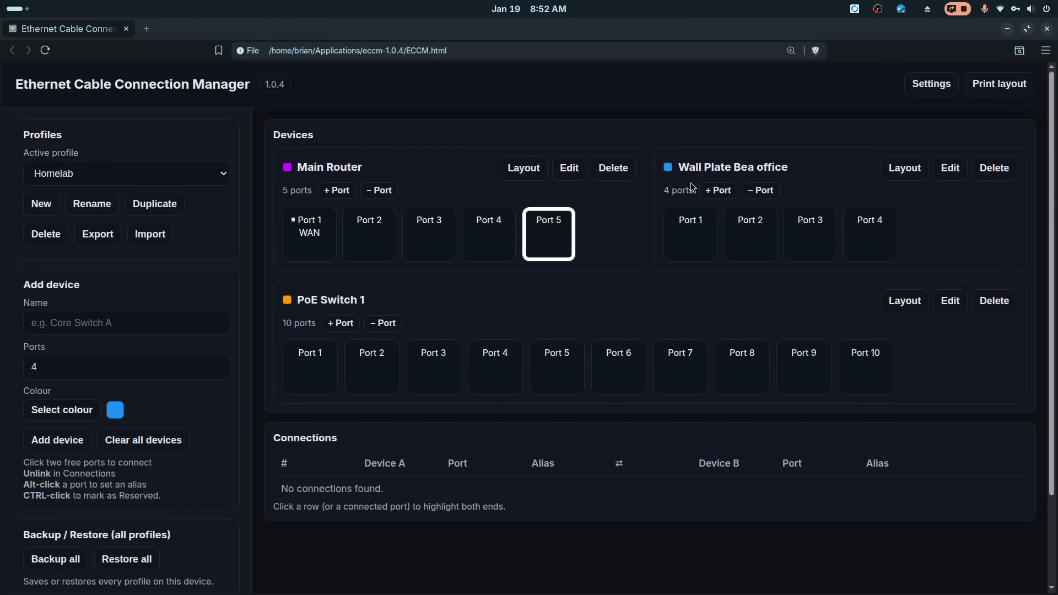
ctrl+click(689, 250)
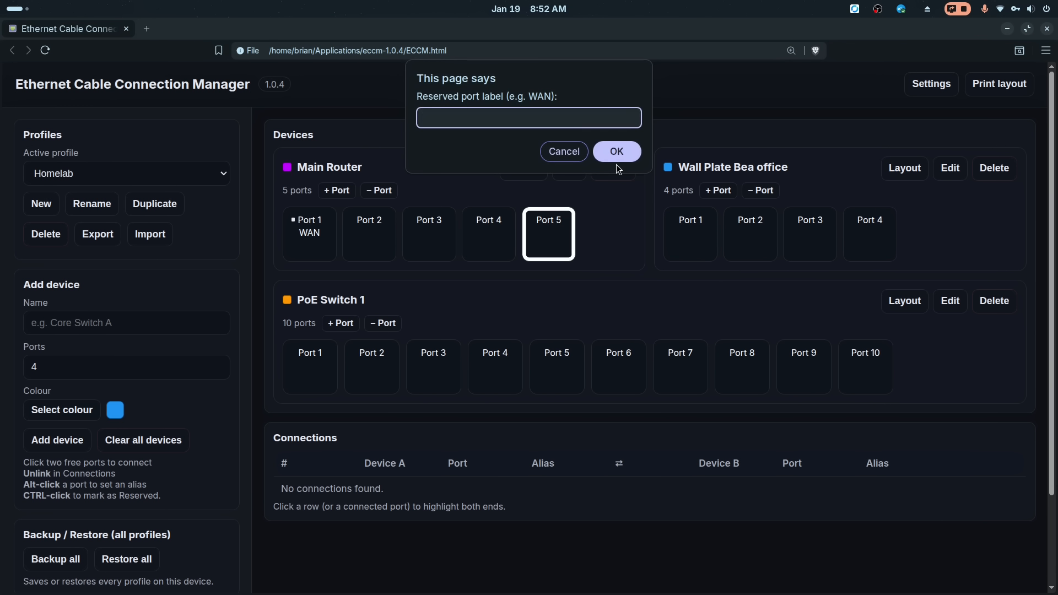
click(560, 154)
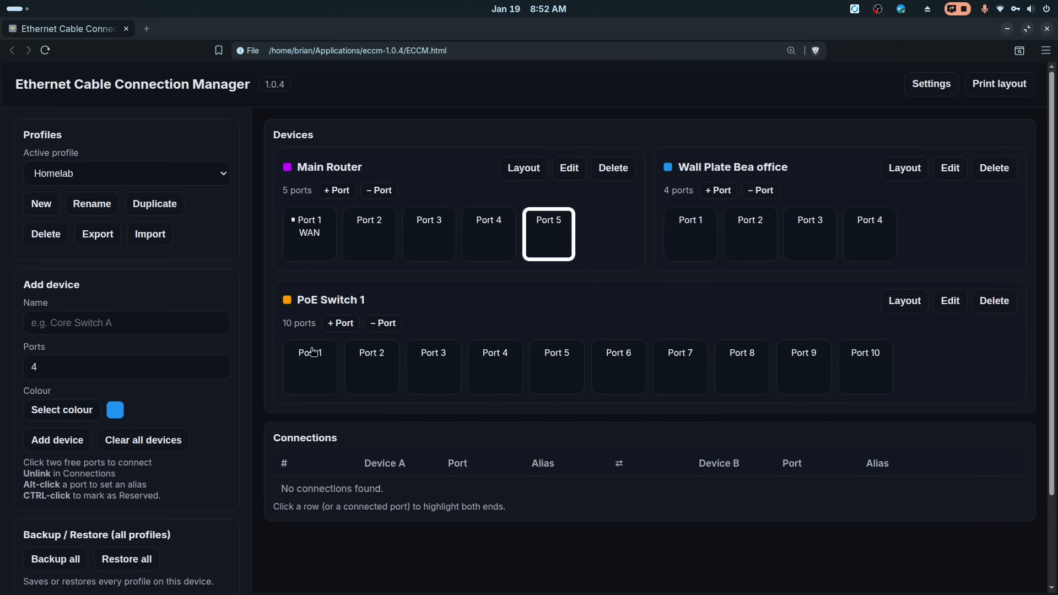
click(374, 375)
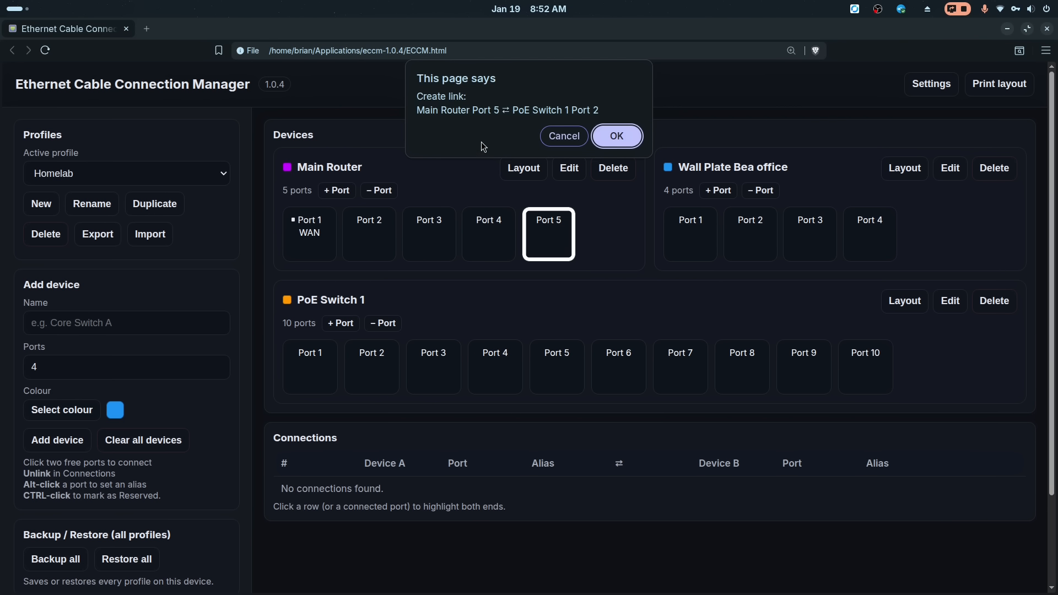
click(616, 144)
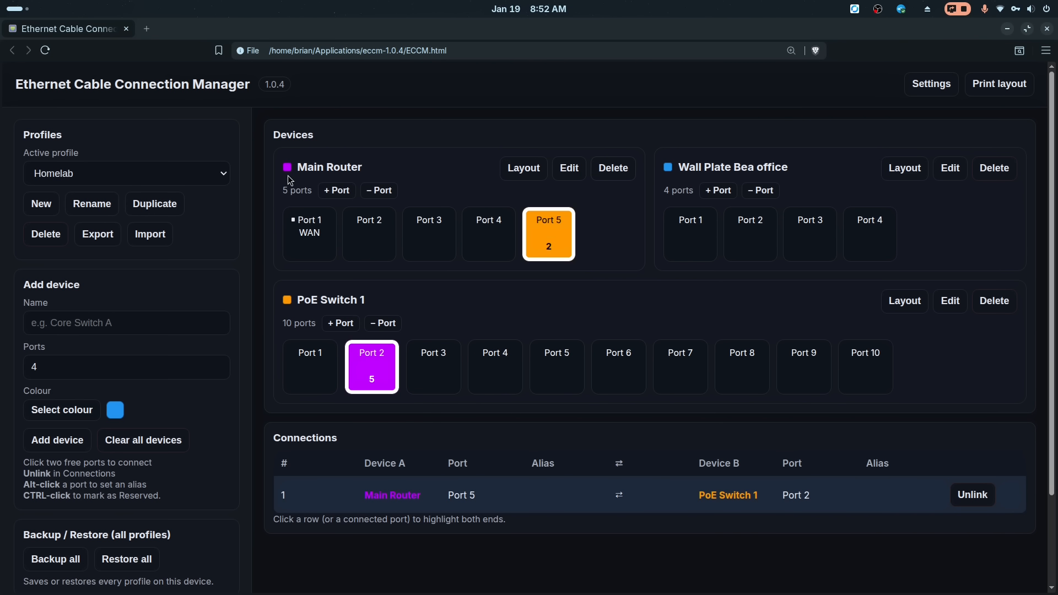
- Link PoE Switch 1 Port 3 to Wall Plate Bea office Port 1 and confirm the new link
mouse_move(351, 348)
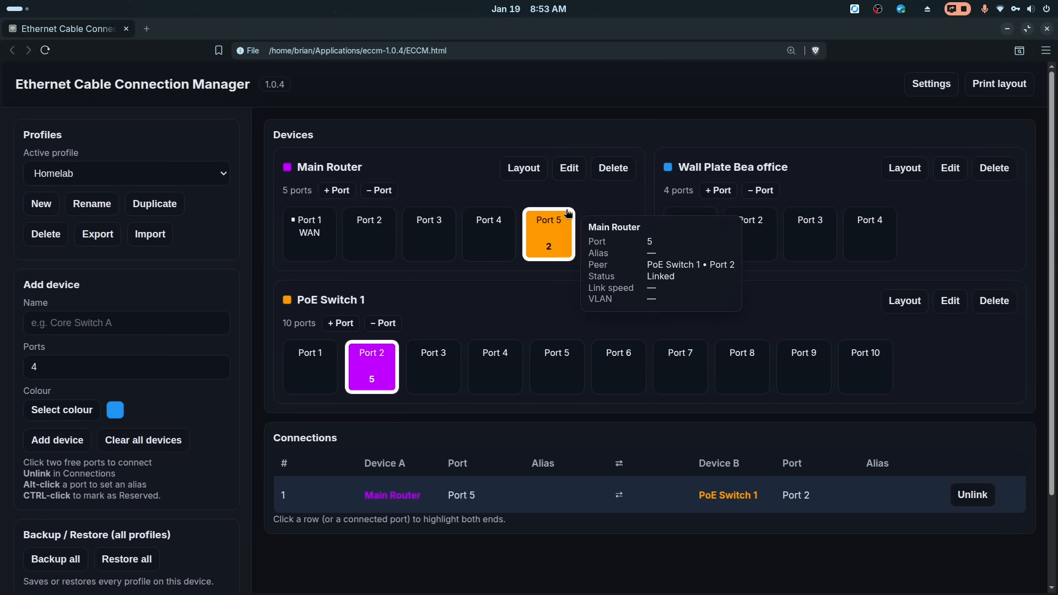
mouse_move(377, 366)
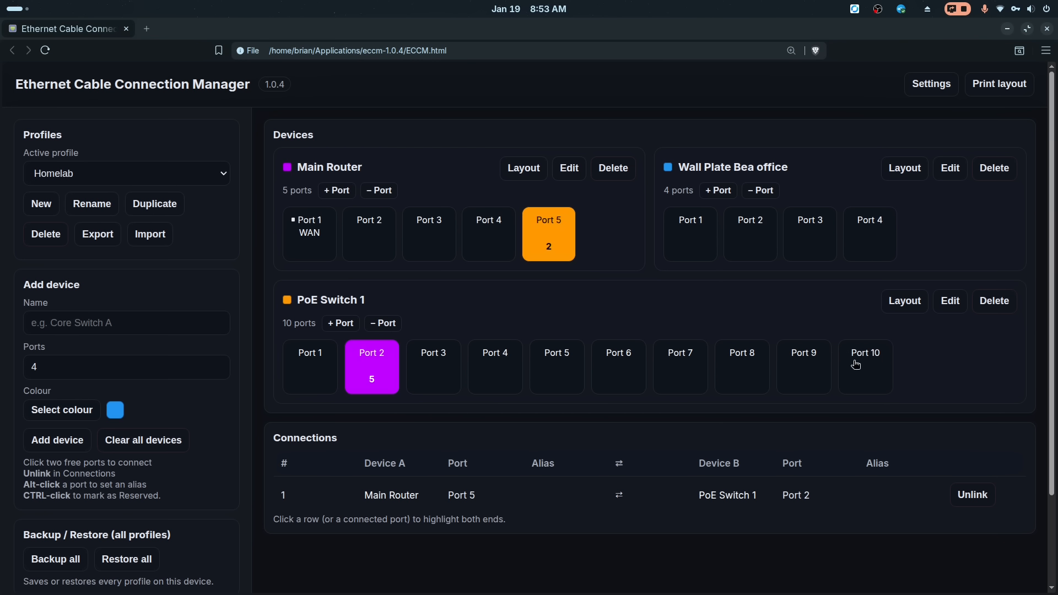
click(437, 366)
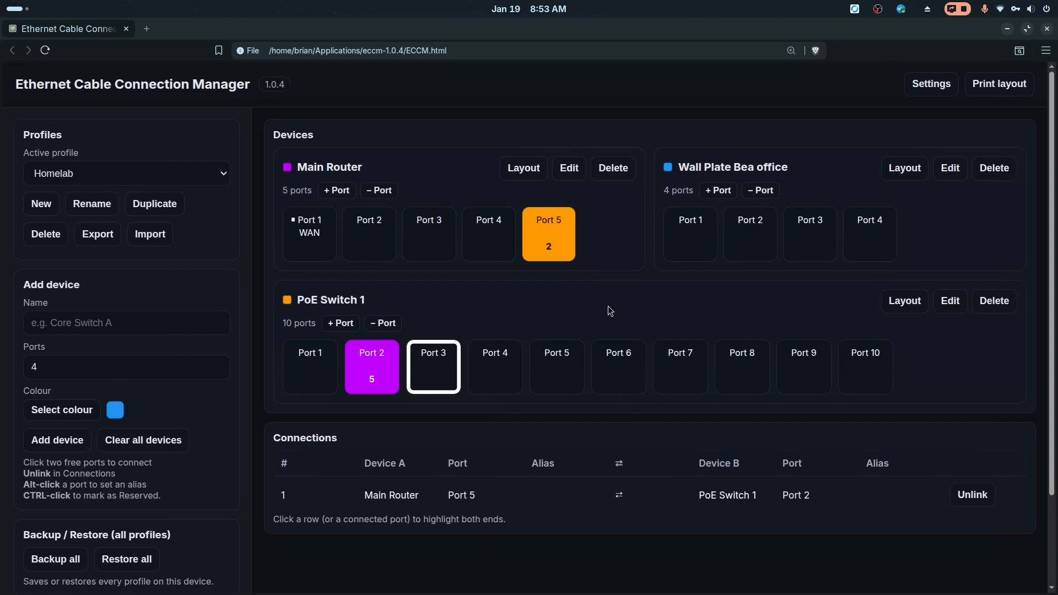
click(694, 236)
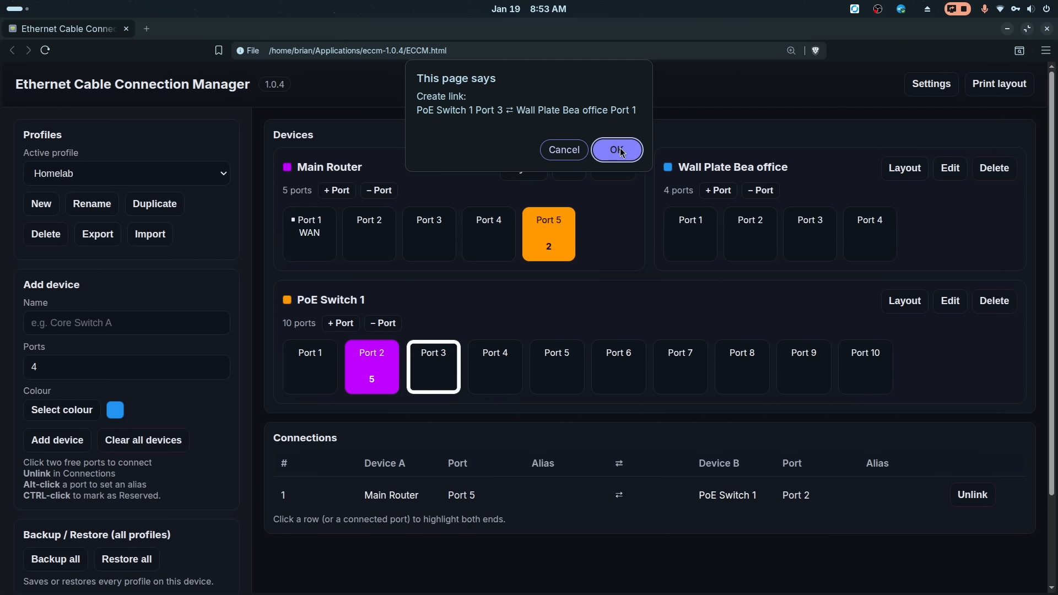
key(Return)
mouse_move(689, 243)
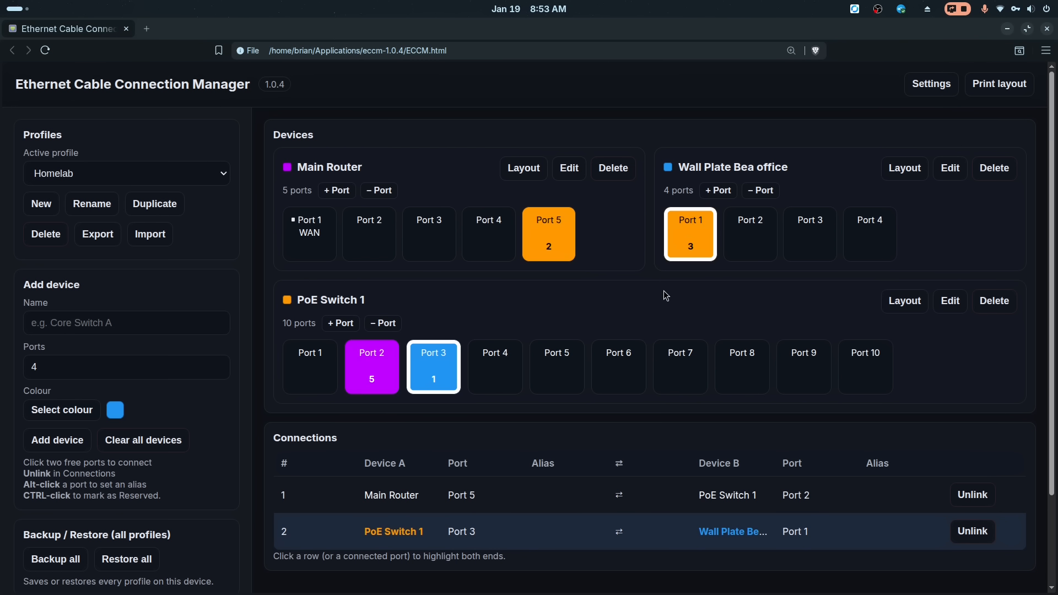
- Highlight each connection row in turn to examine both of its linked ports
scroll(579, 375, down, 2)
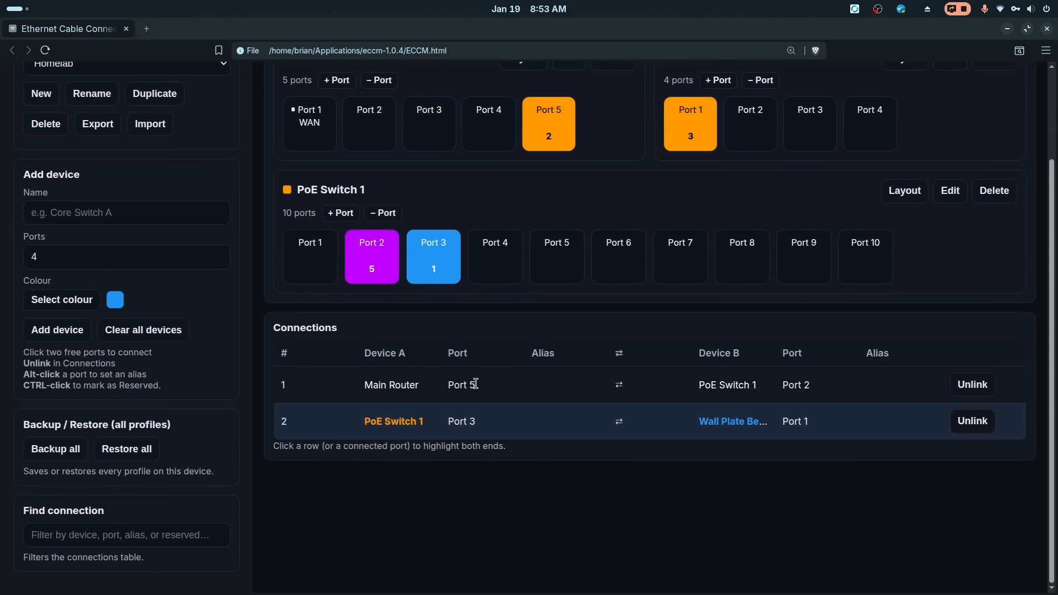
click(548, 130)
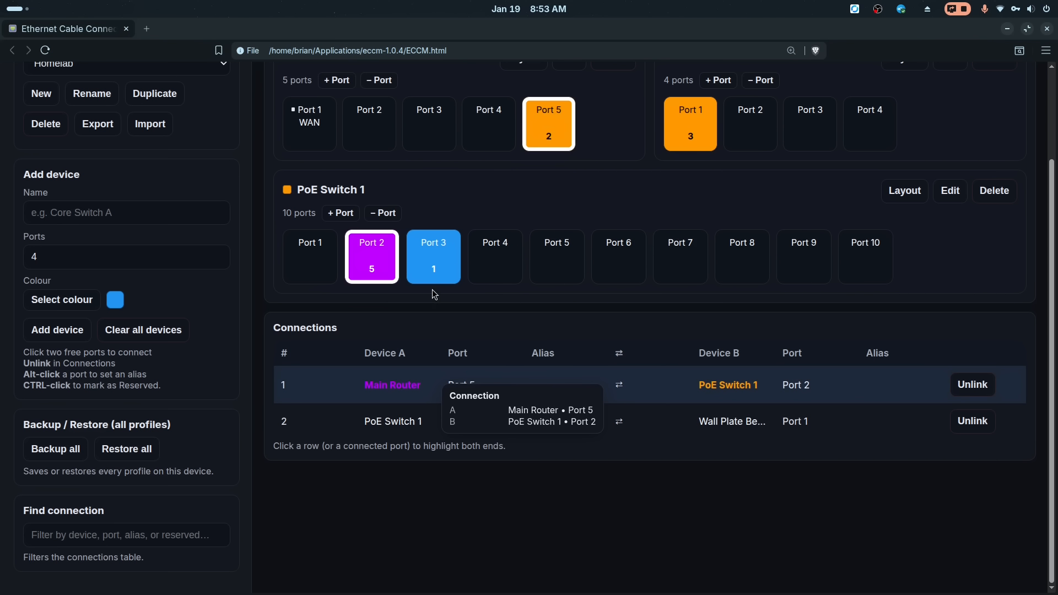
click(454, 423)
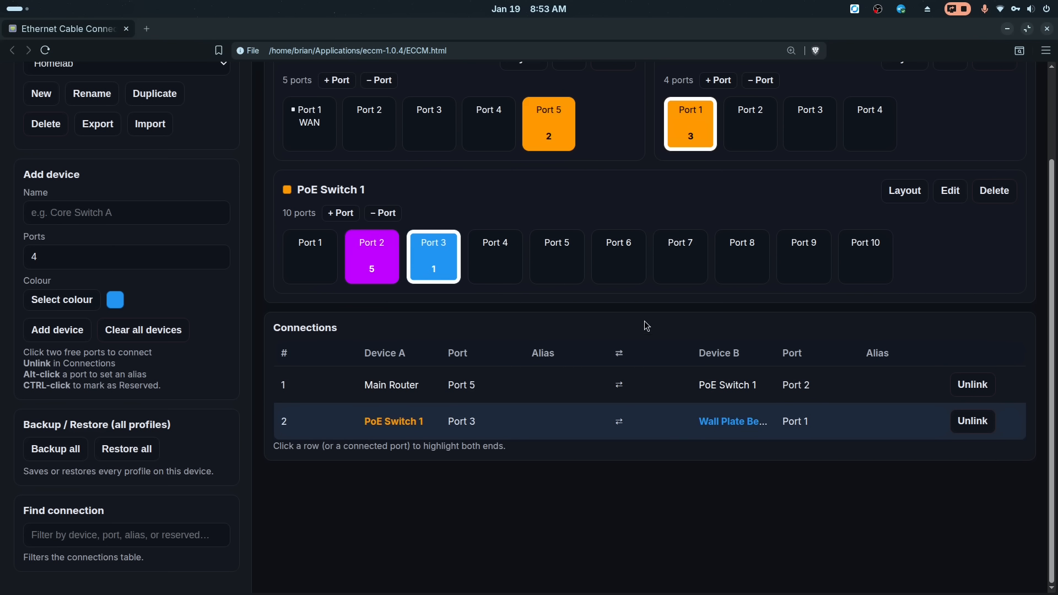
scroll(645, 324, up, 2)
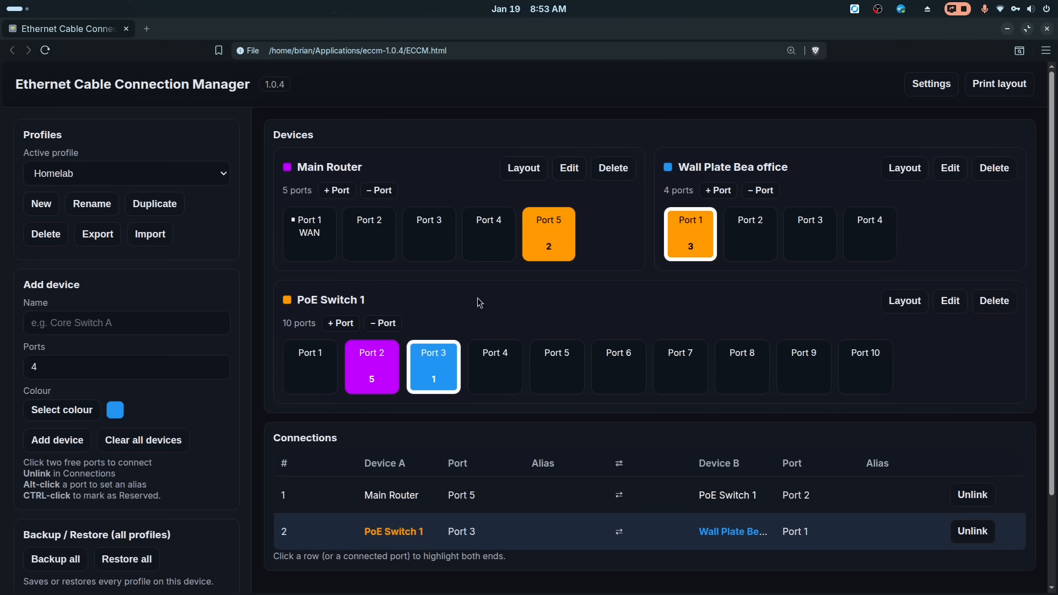
- Export the Homelab profile to Documents, replacing the existing ethernet-profile-Homelab.json file
click(98, 234)
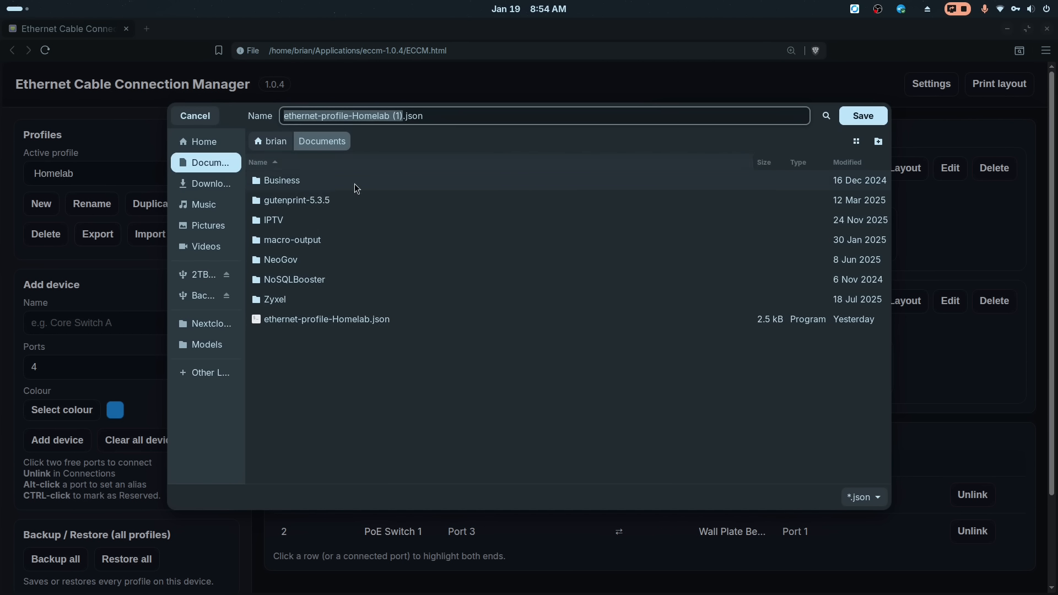
click(339, 318)
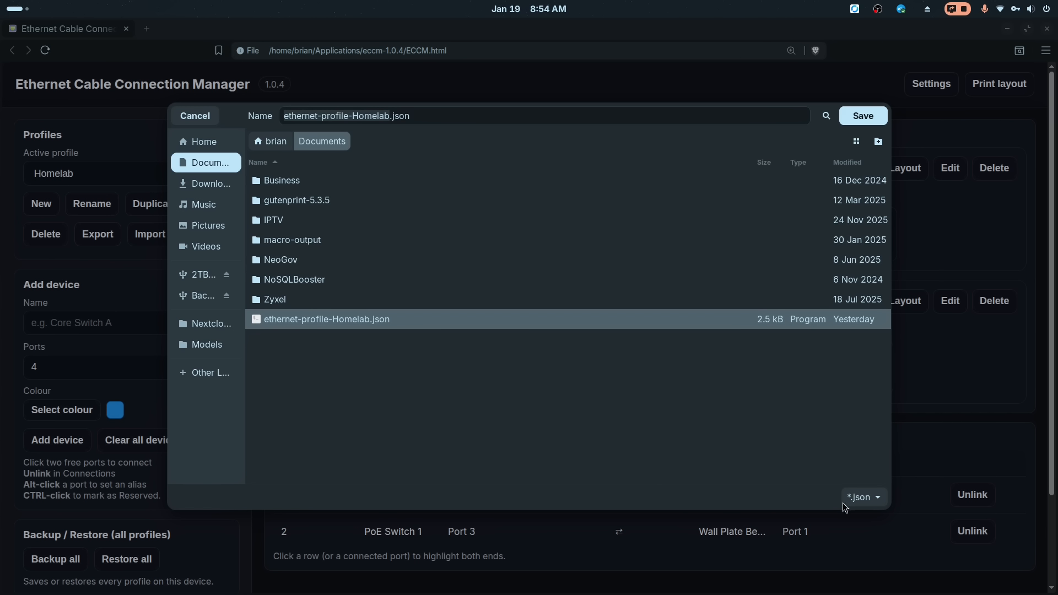
click(864, 118)
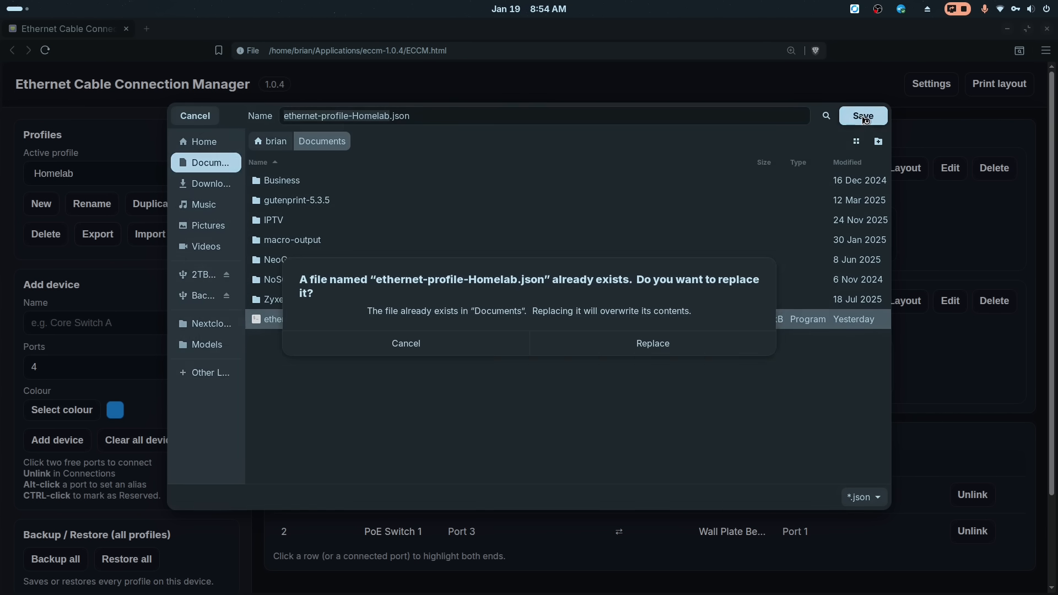
click(644, 352)
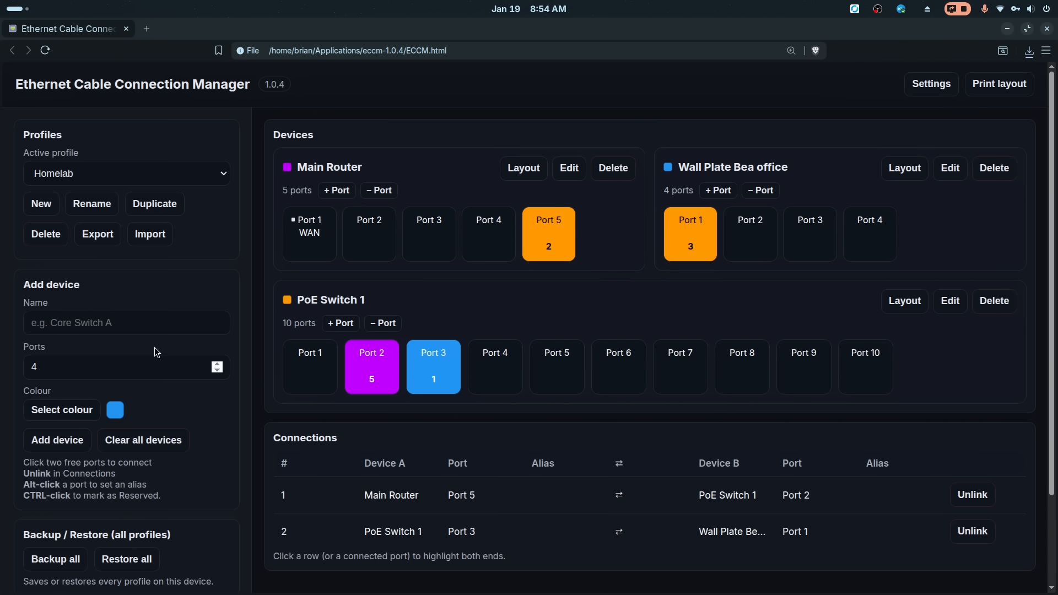
scroll(359, 297, down, 3)
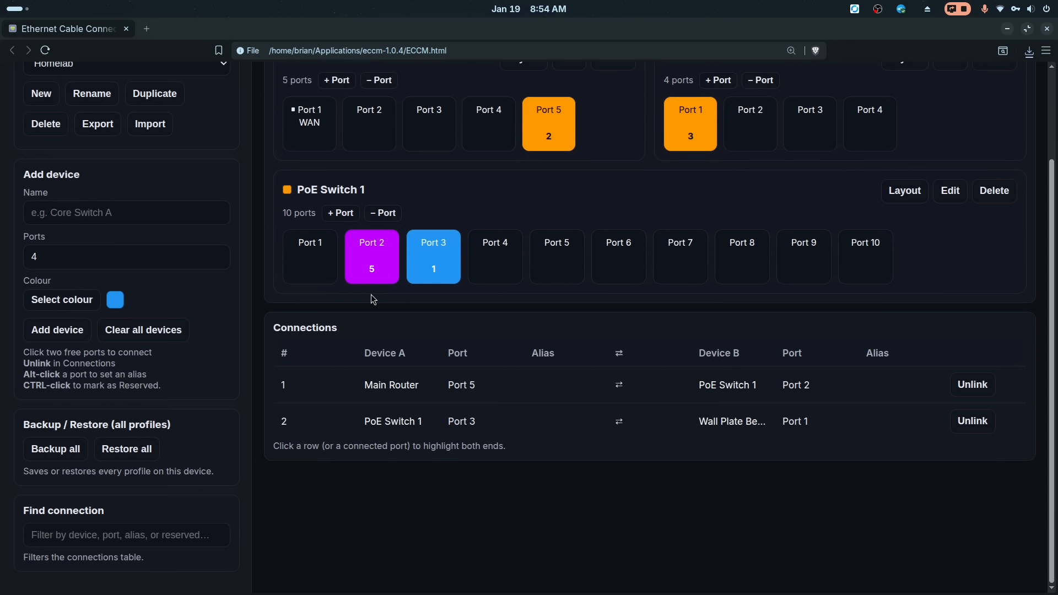
scroll(372, 295, up, 3)
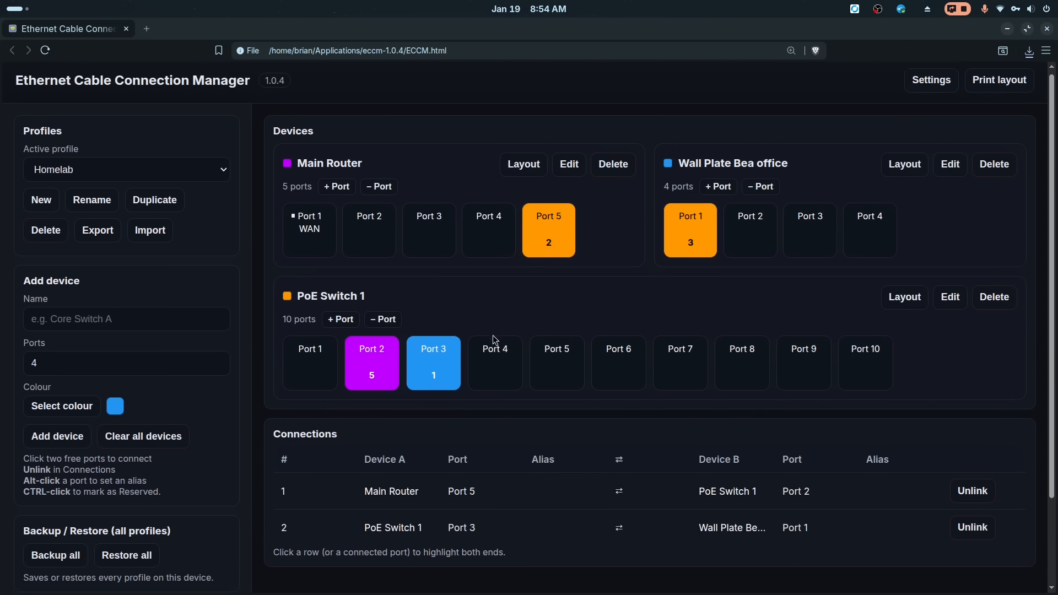
scroll(492, 342, down, 3)
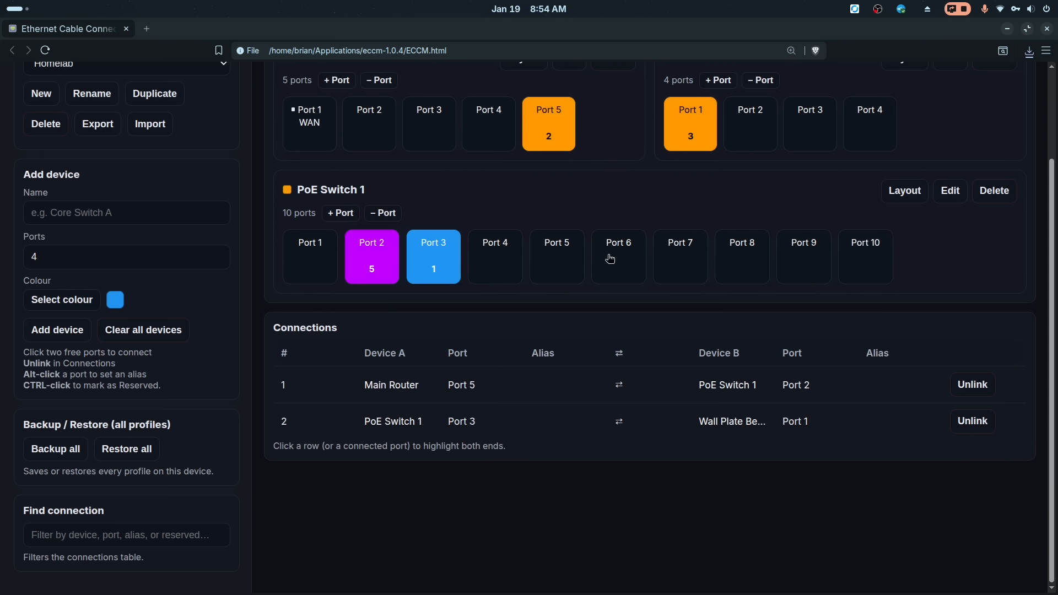
scroll(448, 328, up, 3)
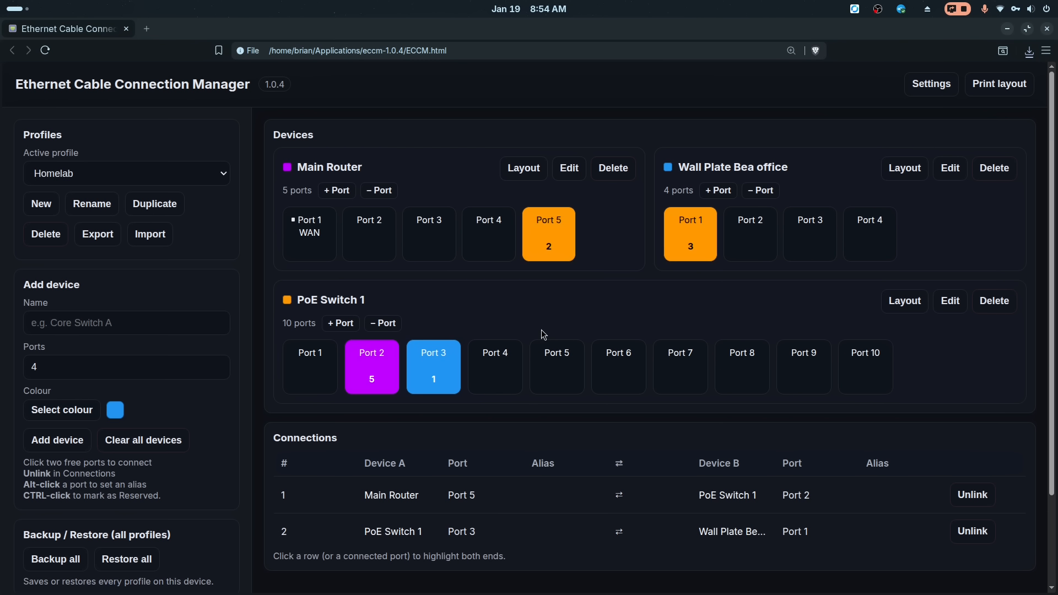
- Add a device named Poe Switch 2 with 10 ports and a yellow colour
click(136, 322)
text(Poe Switch 2)
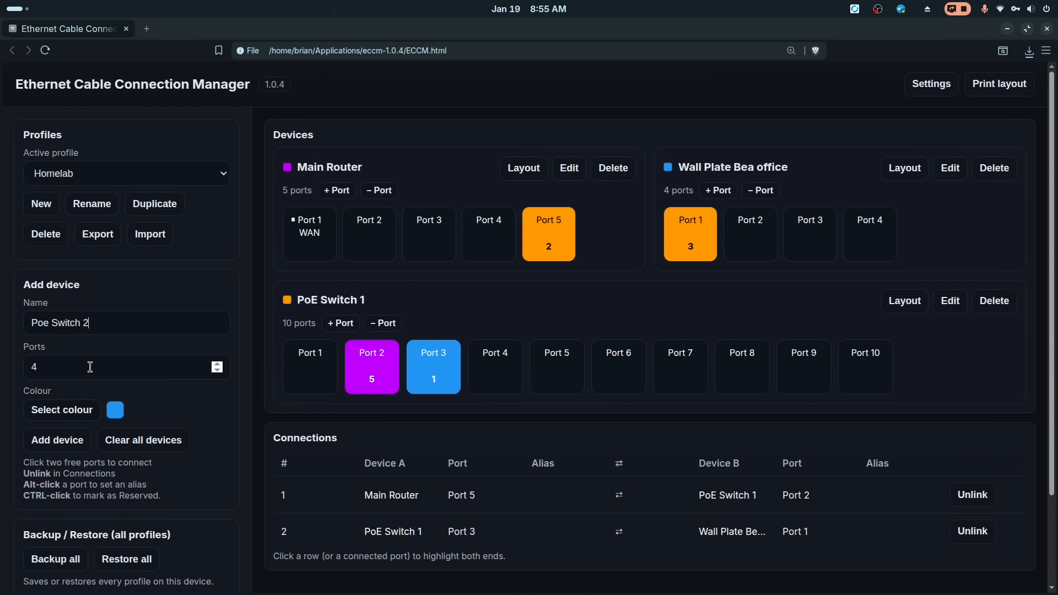
click(176, 368)
click(217, 365)
click(217, 365)
click(217, 364)
click(96, 414)
click(437, 336)
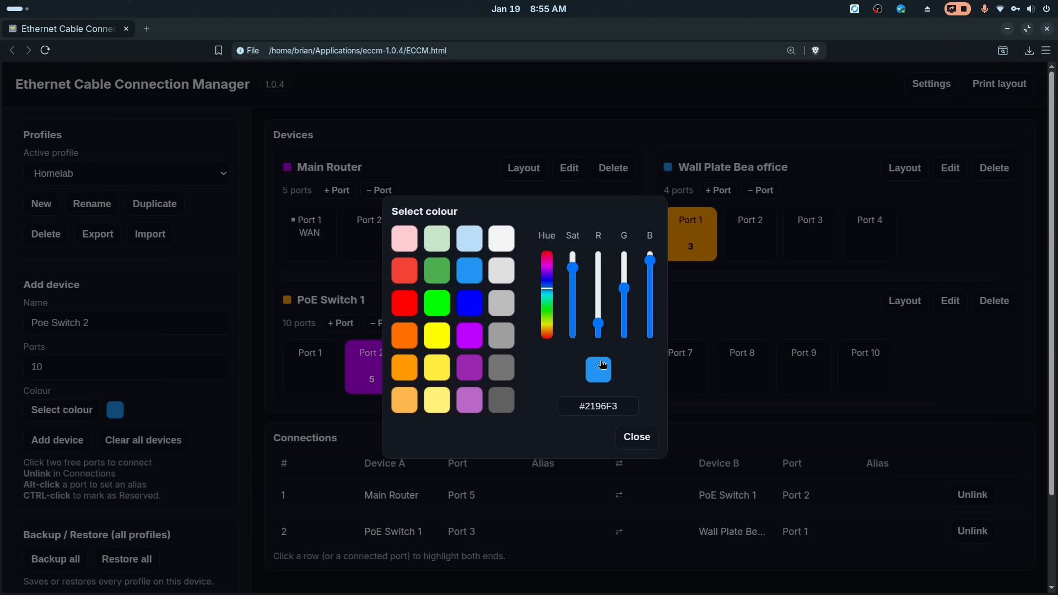
click(256, 346)
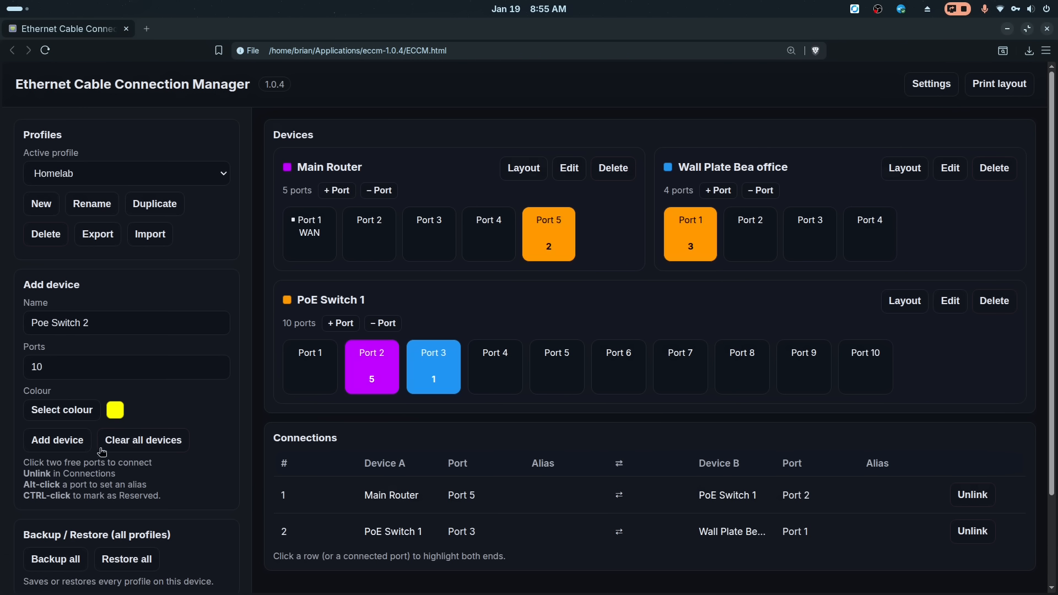
click(61, 440)
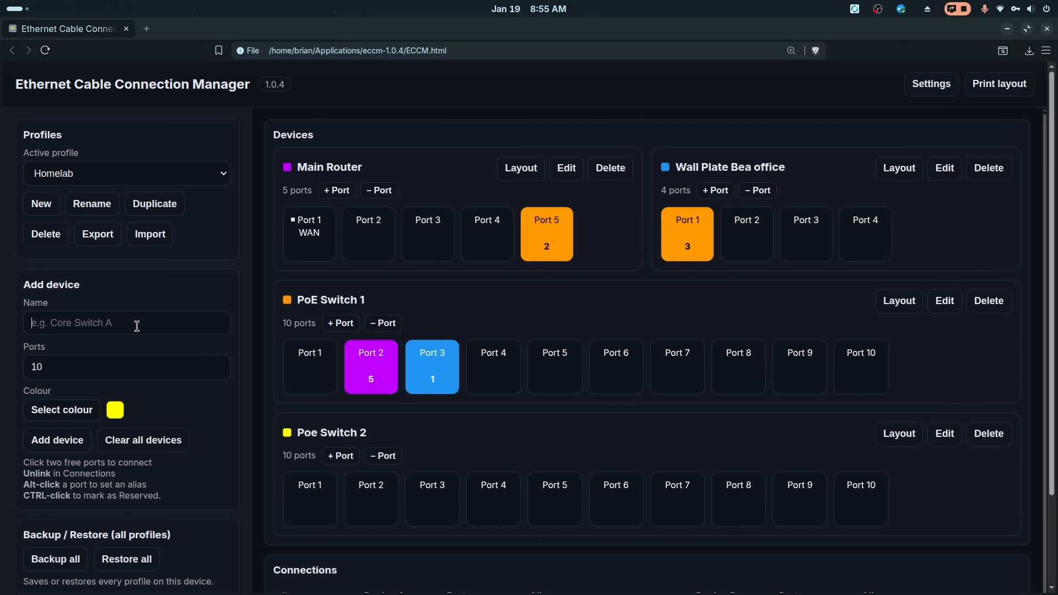
- Add a device named Wall Plate Living Room with 4 ports and a red colour
text(Wall Plate Living Room)
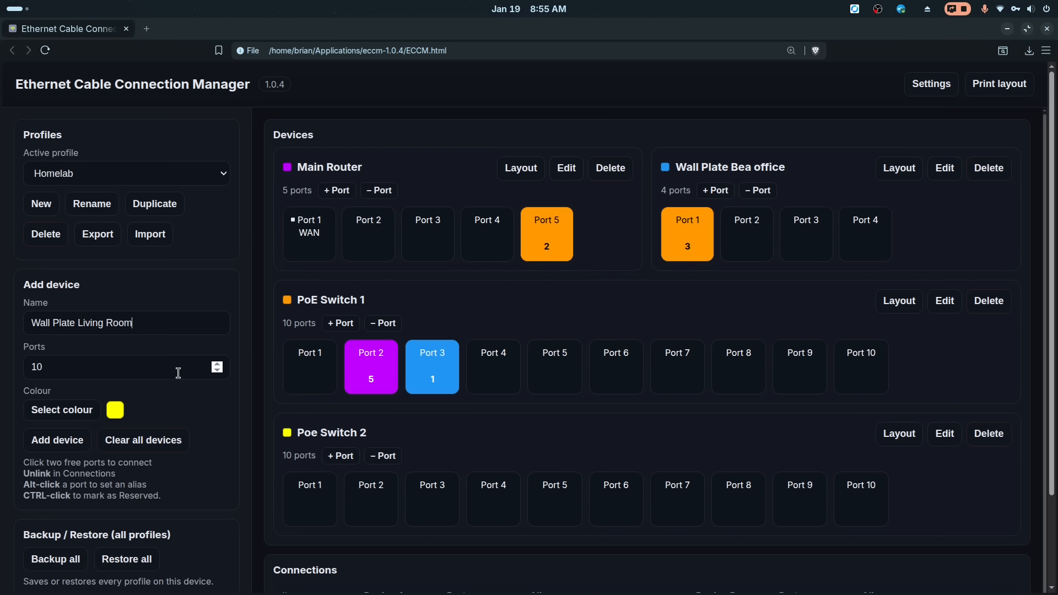
double_click(217, 371)
click(218, 371)
click(215, 371)
click(59, 407)
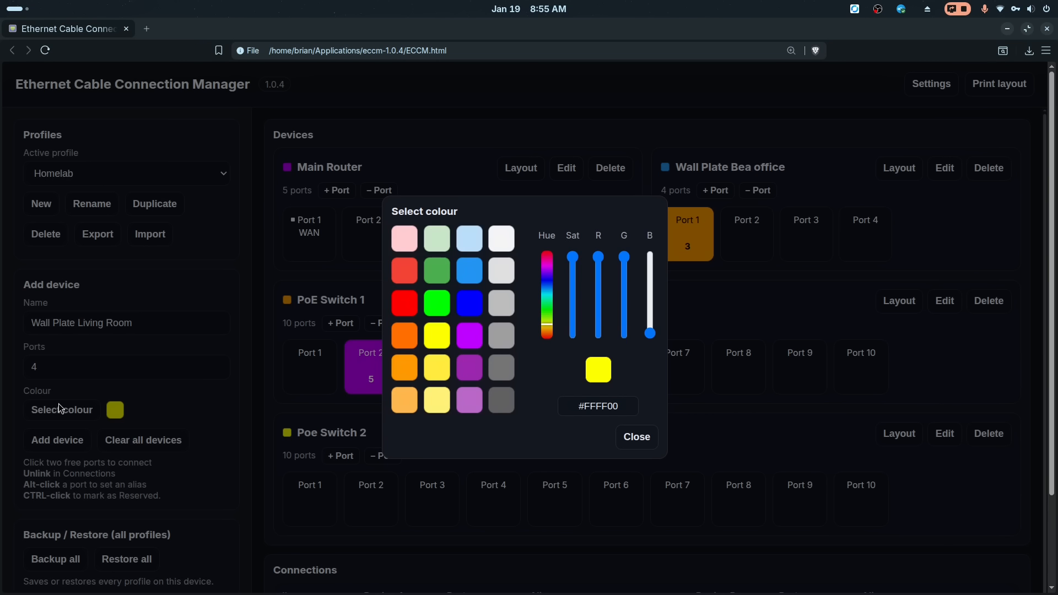
click(406, 305)
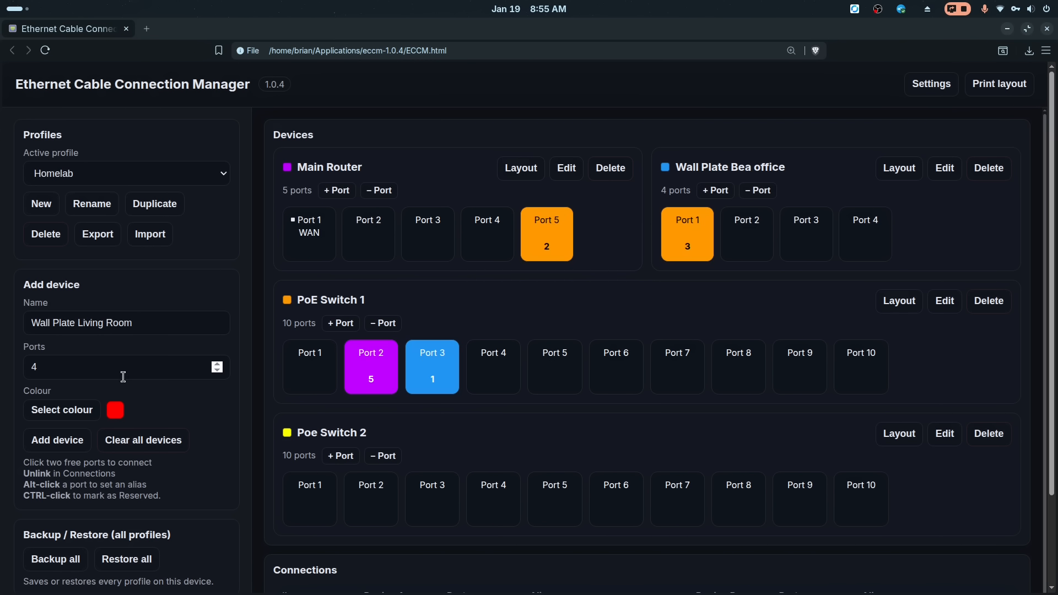
click(59, 441)
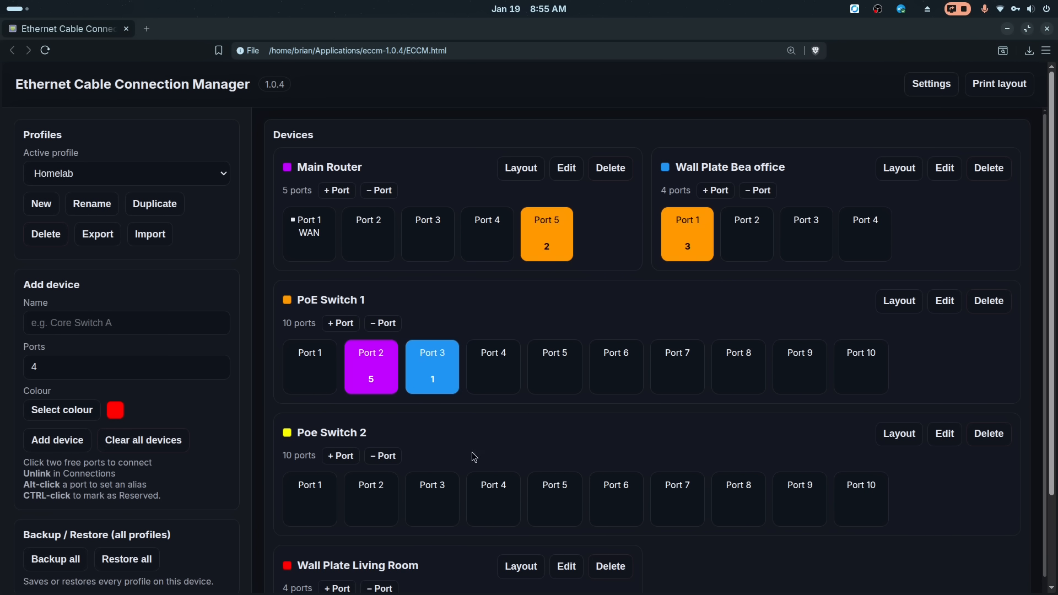
- Link PoE Switch 1 Port 4 to Wall Plate Living Room Port 1
scroll(636, 406, down, 1)
scroll(662, 360, up, 1)
click(495, 370)
scroll(495, 371, down, 3)
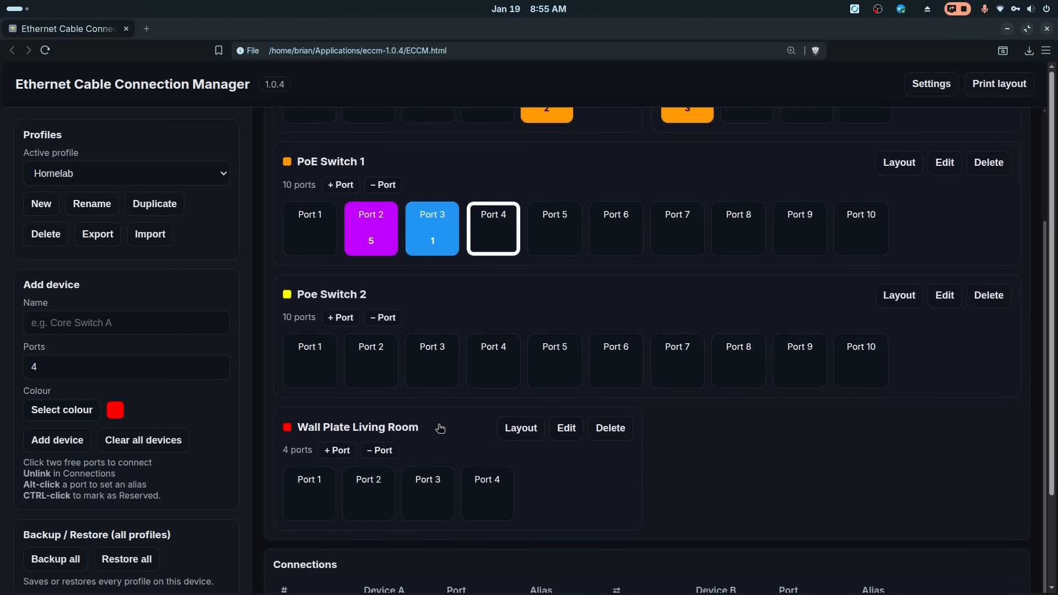
click(311, 486)
click(618, 153)
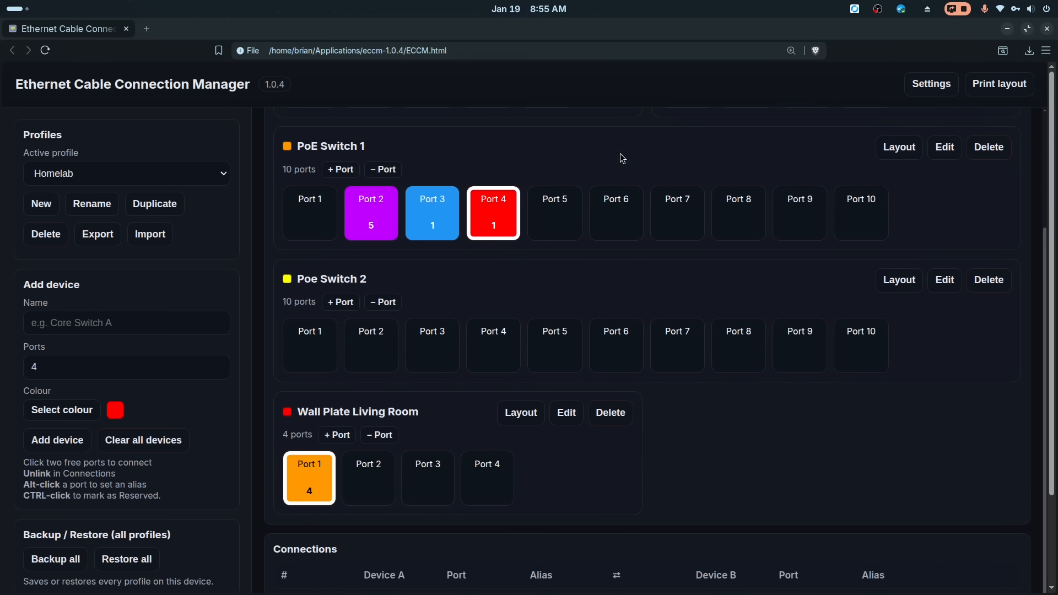
- Link Wall Plate Bea office Port 4 to Poe Switch 2 Port 2
scroll(555, 267, up, 3)
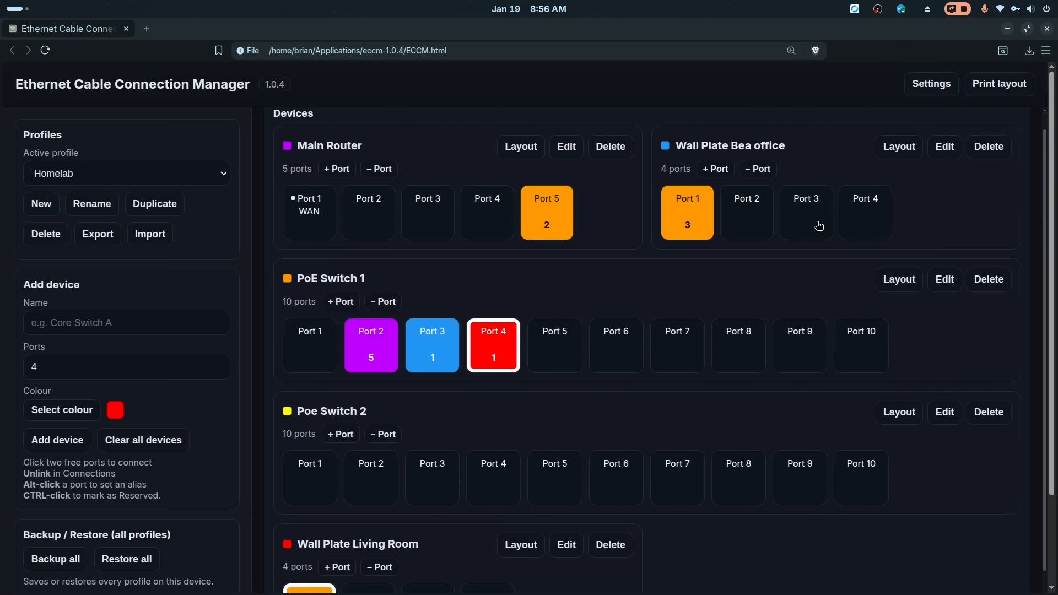
click(858, 214)
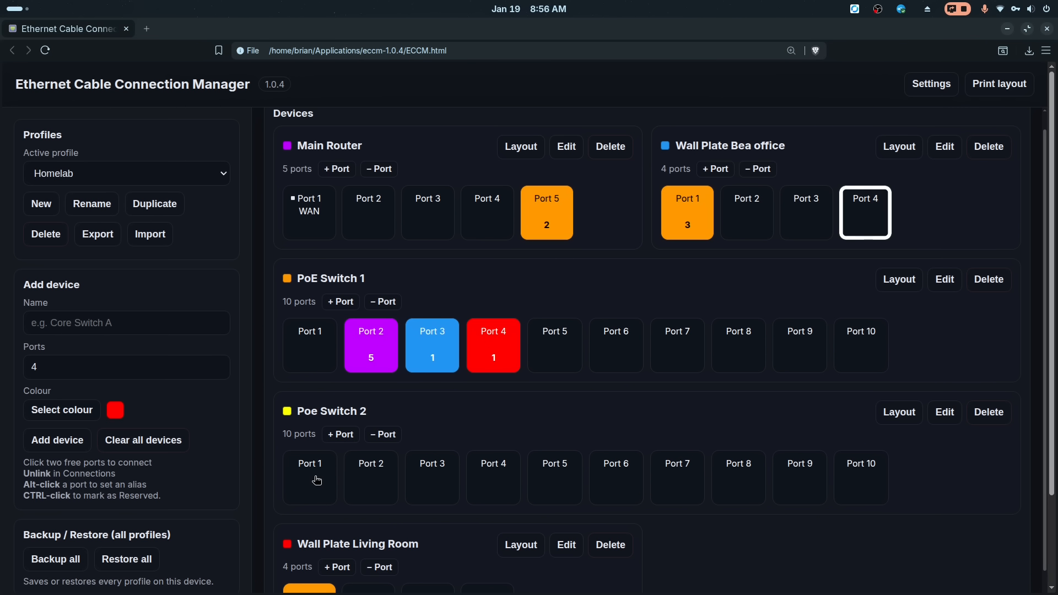
click(365, 482)
click(620, 154)
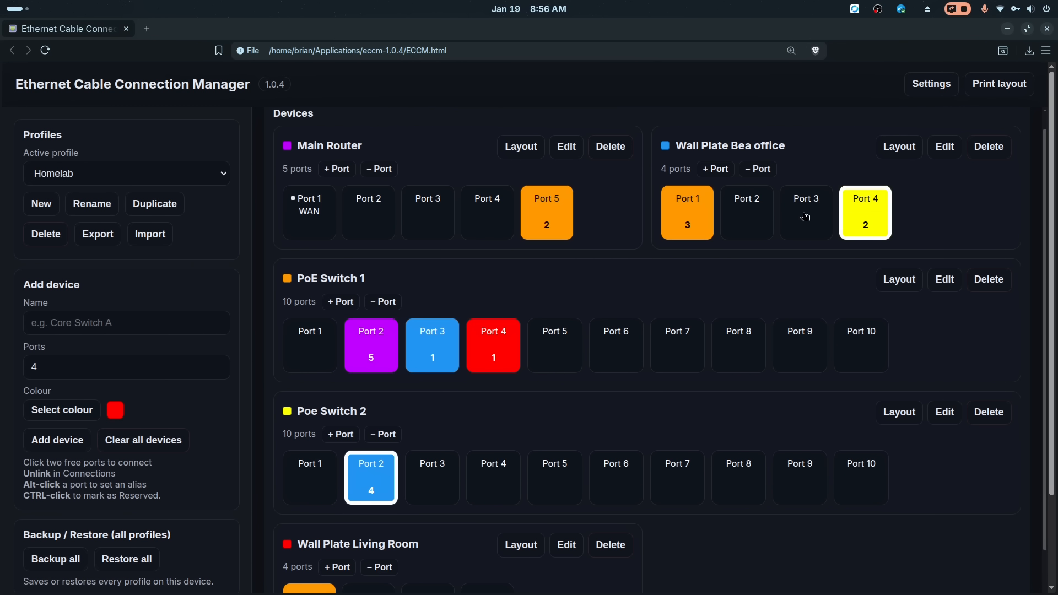
- Set VLAN 12 in the port settings of Wall Plate Bea office Port 4
alt+click(867, 205)
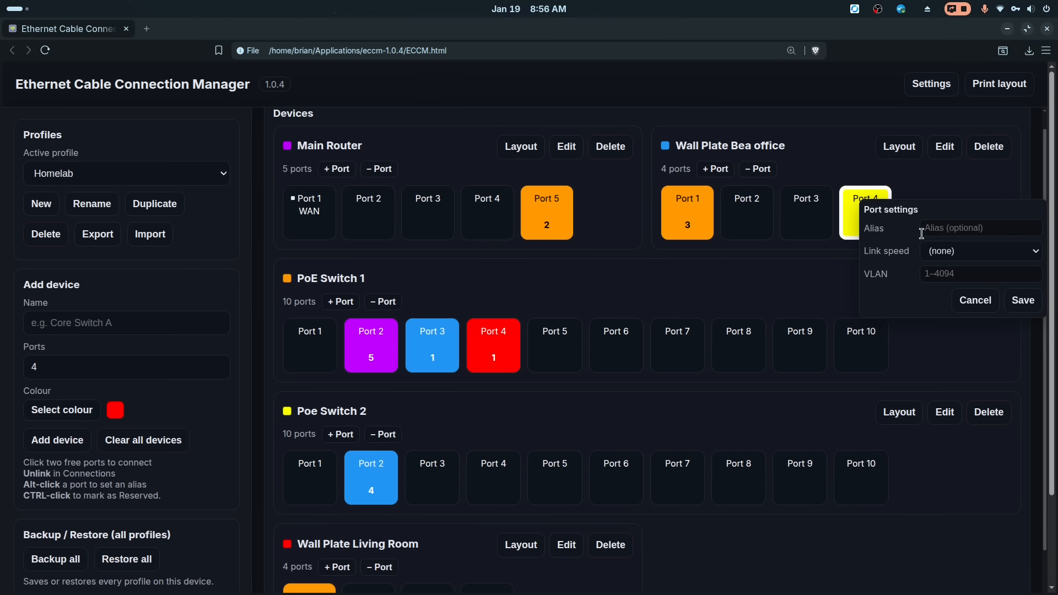
click(963, 268)
text(1)
text(2)
click(1023, 301)
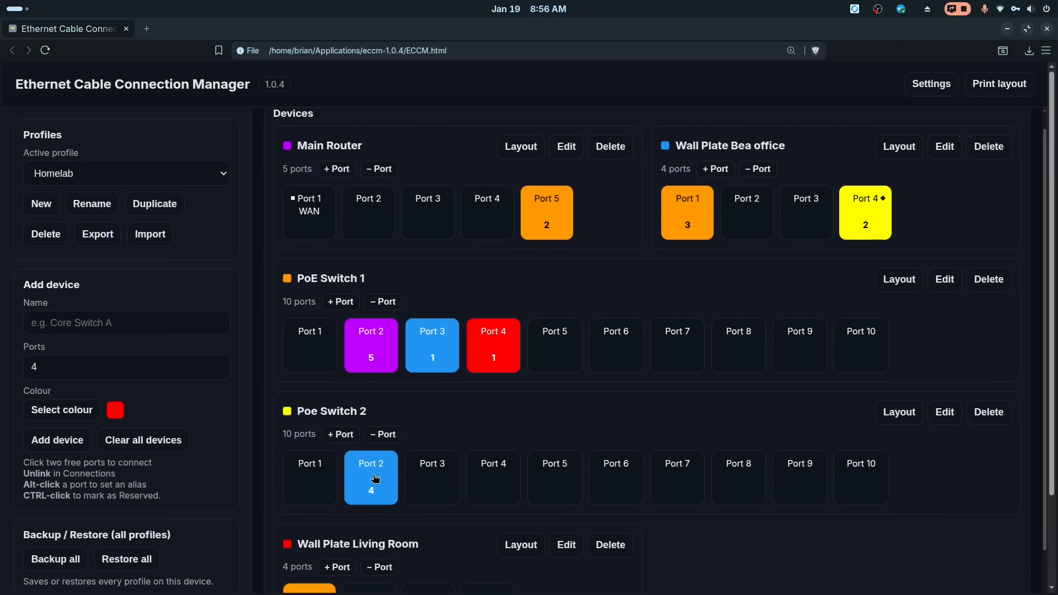
- Set VLAN 1 in the port settings of Poe Switch 2 Port 2
alt+click(376, 479)
click(487, 550)
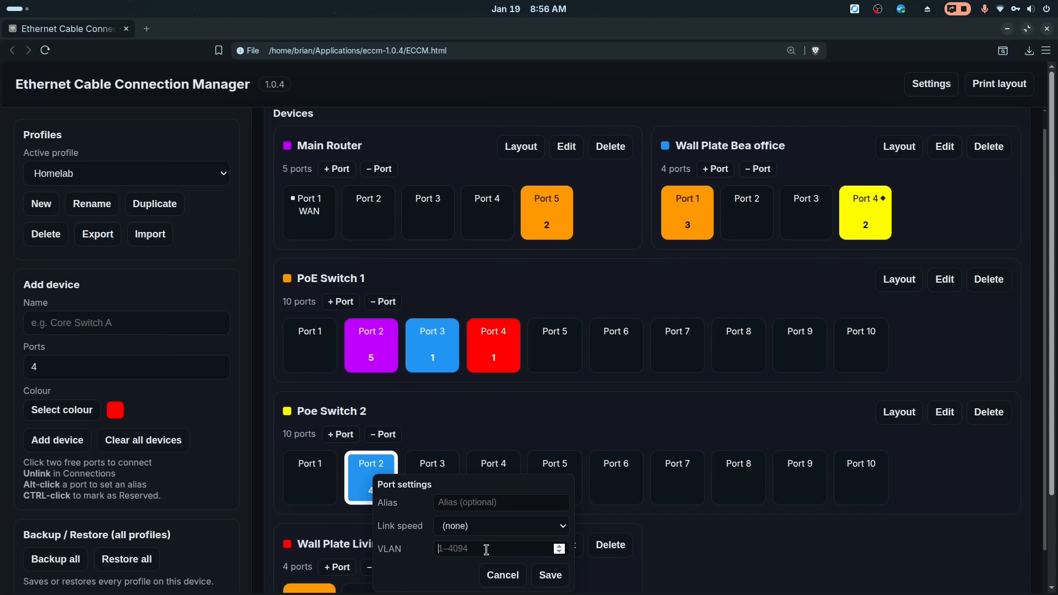
text(10)
click(548, 575)
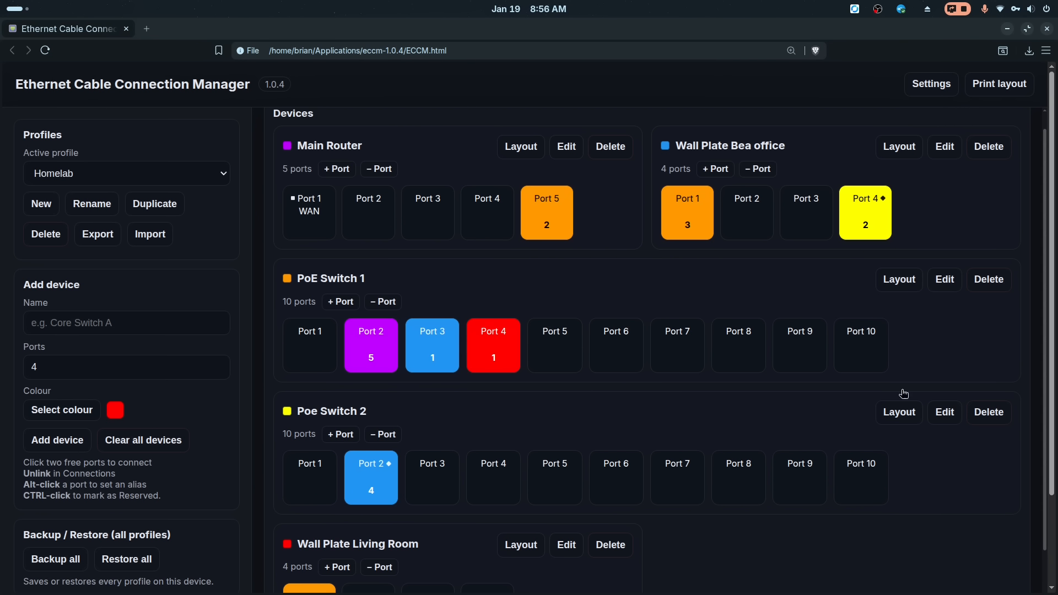
scroll(551, 342, down, 3)
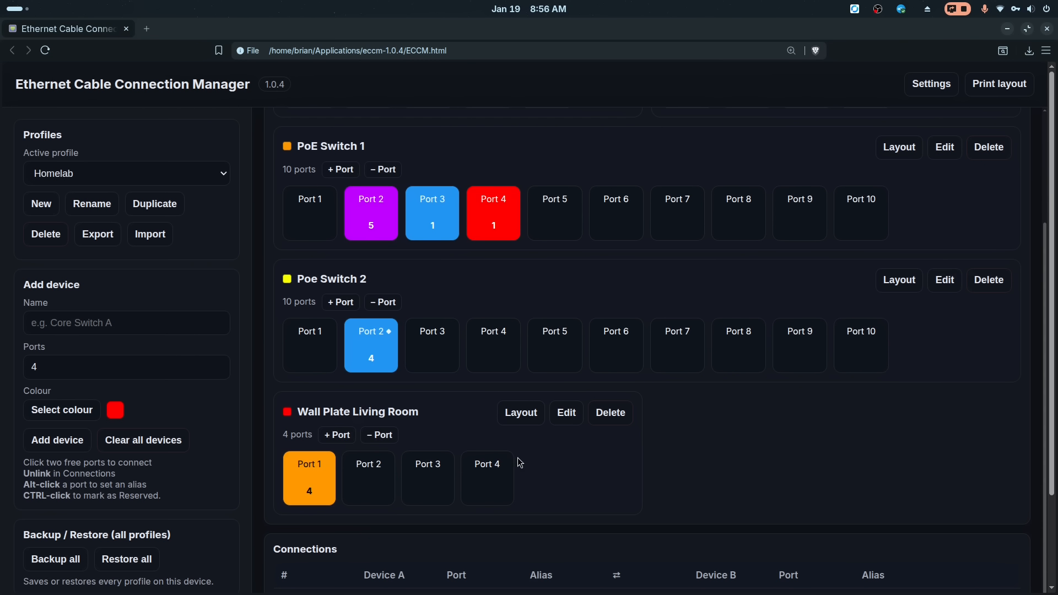
- Export the Homelab profile to Documents as ethernet-profile-Homelab.json, replacing the existing file
scroll(521, 463, up, 3)
scroll(520, 463, down, 3)
scroll(567, 461, down, 4)
scroll(574, 441, up, 5)
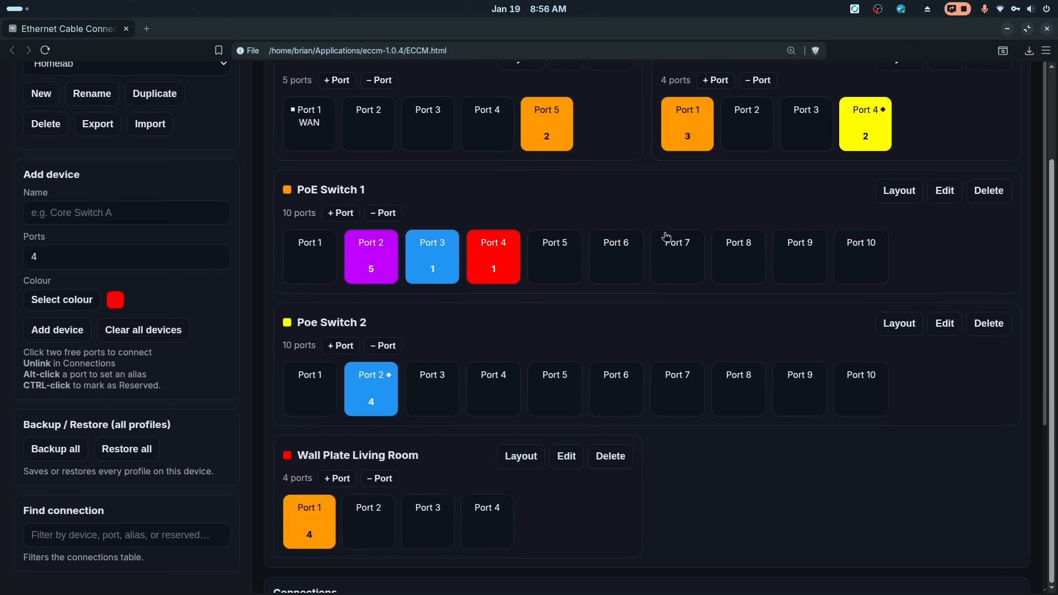
scroll(663, 214, up, 3)
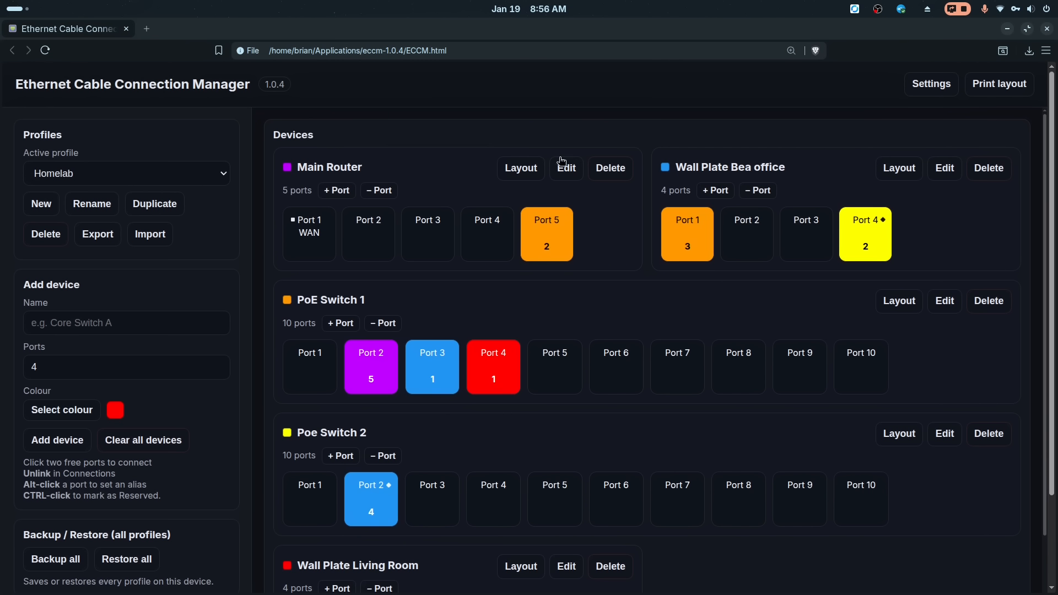
click(98, 238)
click(313, 320)
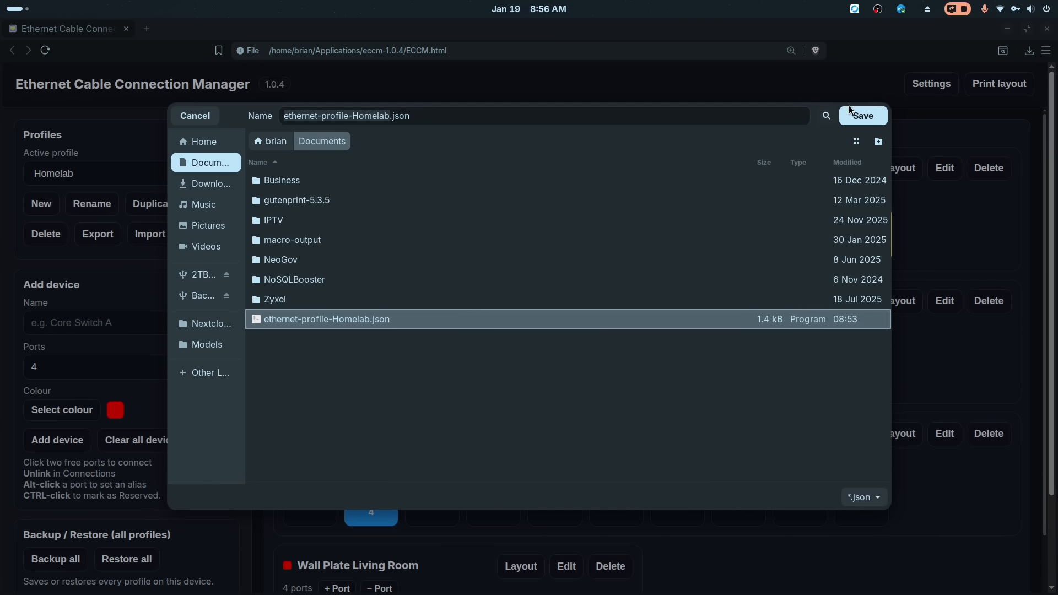
click(870, 120)
click(687, 352)
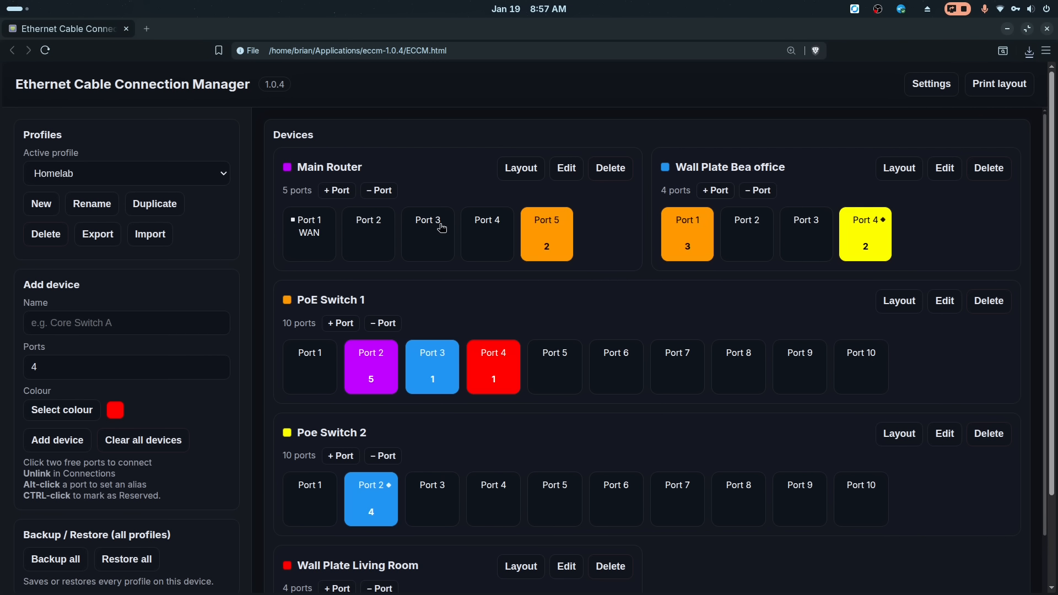
scroll(332, 289, down, 3)
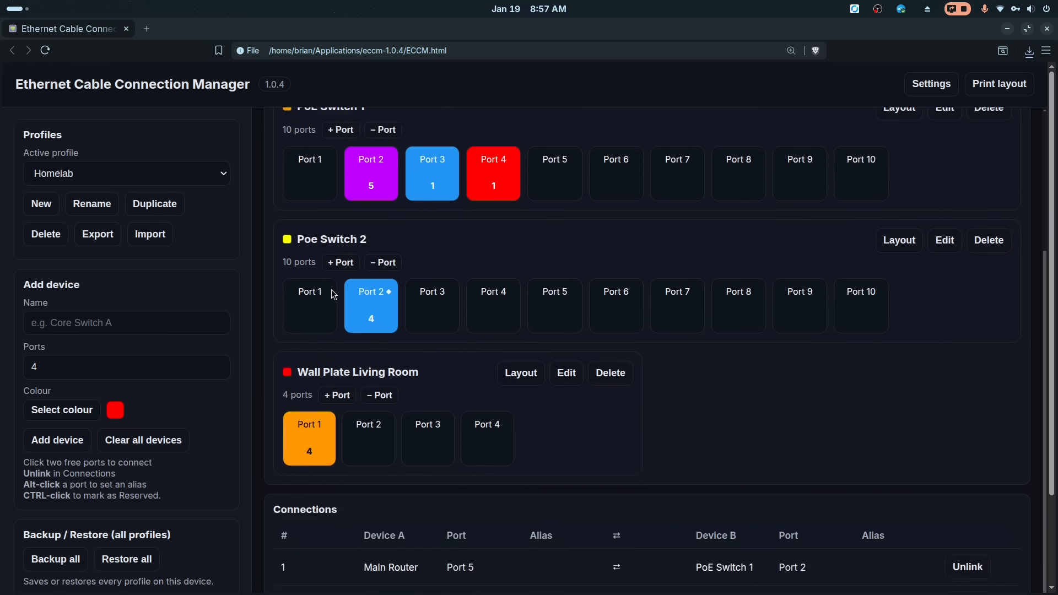
scroll(334, 293, up, 3)
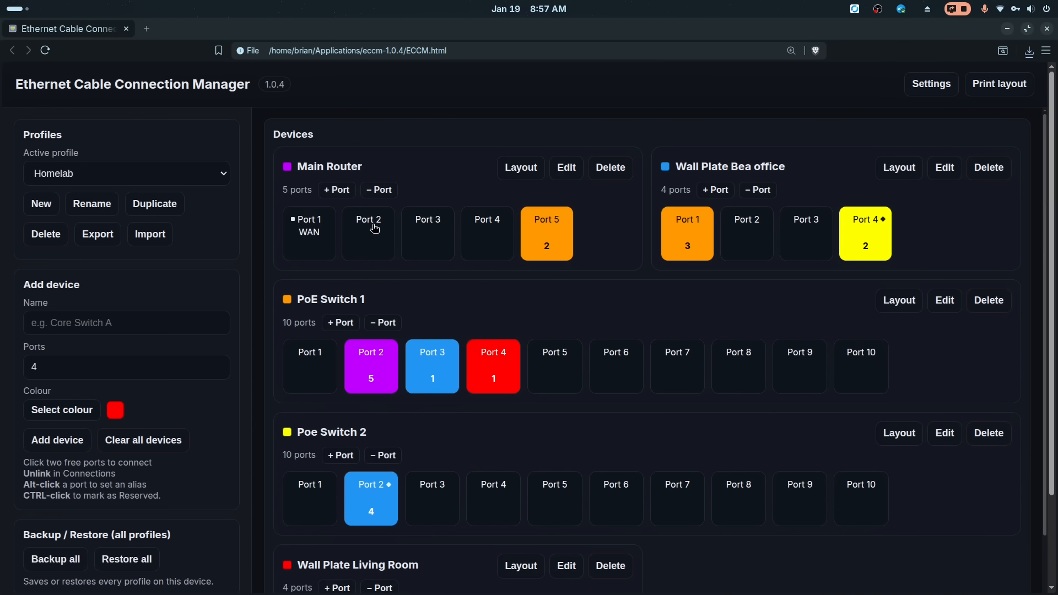